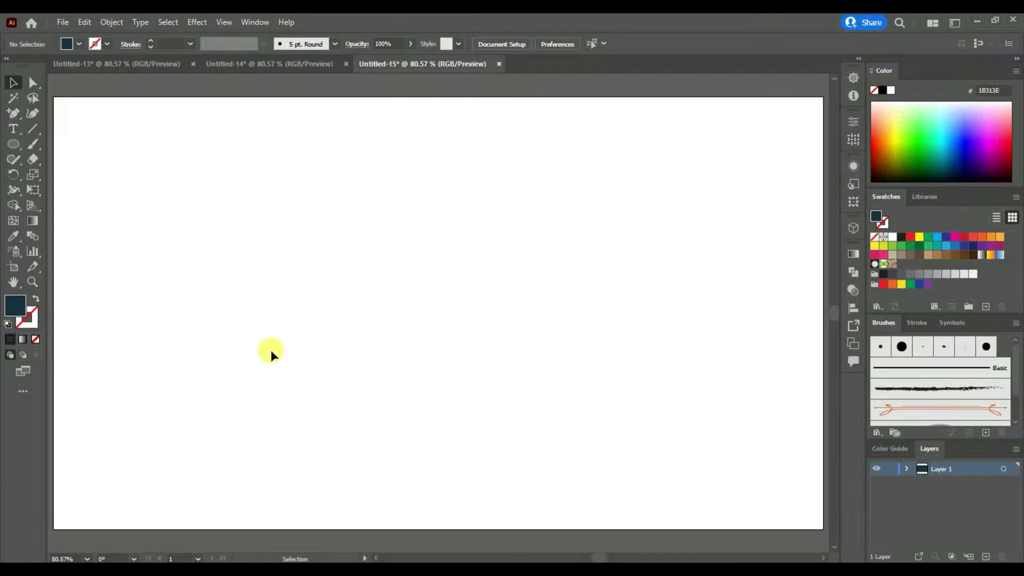
- Draw a wide dark rectangle and round its corners fully into a pill
mouse_move(222, 233)
mouse_down()
mouse_move(305, 272)
mouse_move(581, 355)
mouse_up()
click(33, 82)
drag(231, 243, 191, 197)
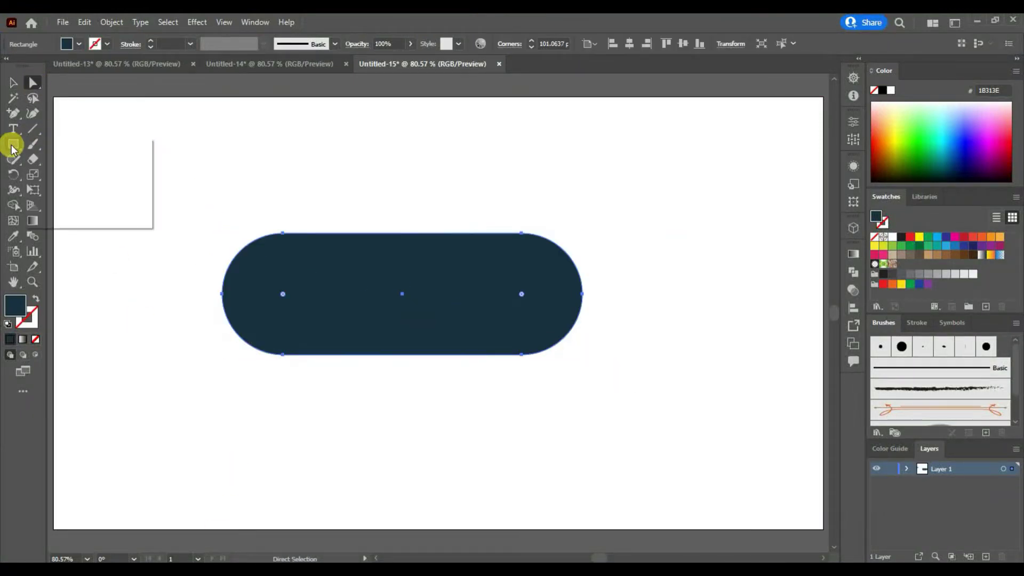
- Draw a large circle centred over the pill
drag(13, 150, 69, 173)
drag(402, 244, 514, 333)
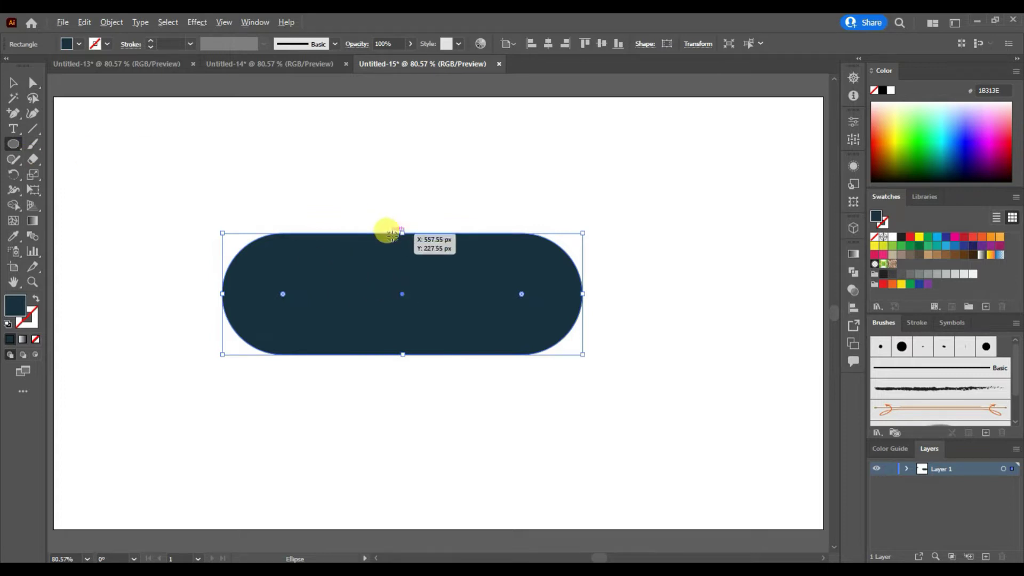
click(13, 82)
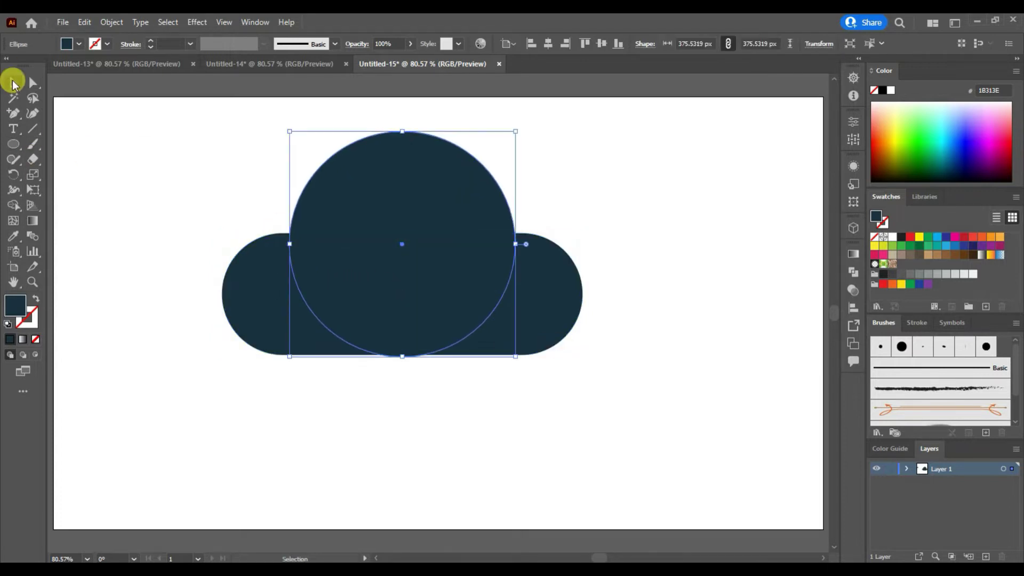
shift+click(555, 287)
key(ctrl+z)
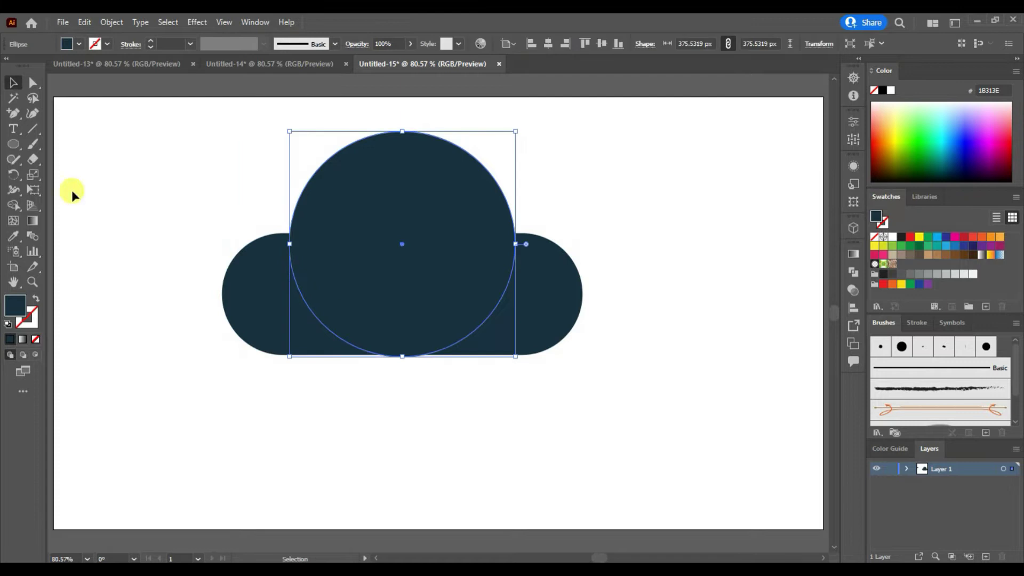
- Cut the circle at its side anchors, delete the lower half, and nudge the dome onto the pill
click(33, 85)
click(289, 245)
click(273, 44)
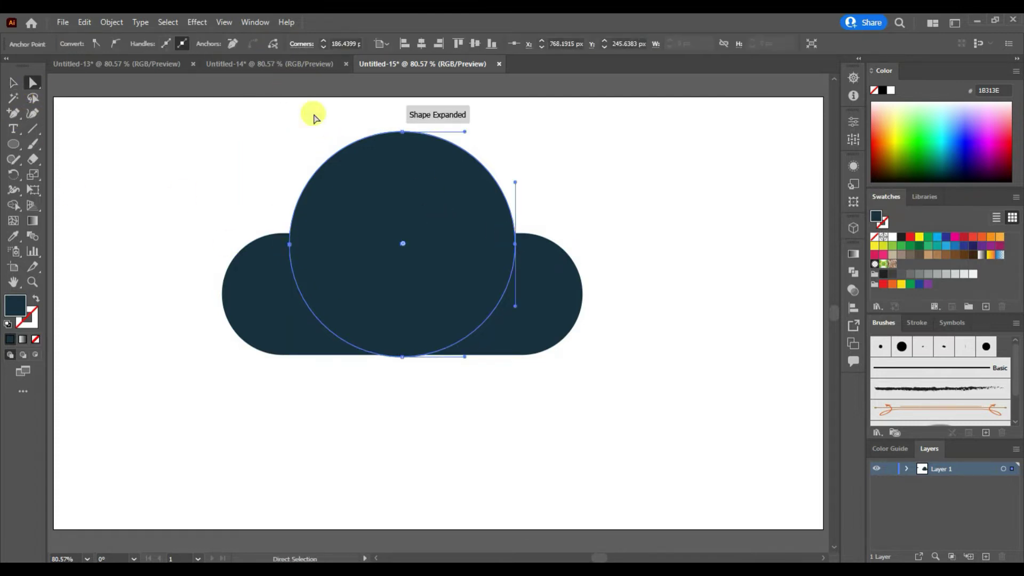
click(11, 82)
click(492, 304)
key(Delete)
click(11, 84)
click(375, 212)
key(Down)
key(Down)
key(Down)
key(Down)
key(Down)
key(Down)
key(Down)
key(Down)
key(Down)
click(355, 433)
- Draw a wheel circle and move it up to overlap the body's lower left
drag(13, 144, 60, 181)
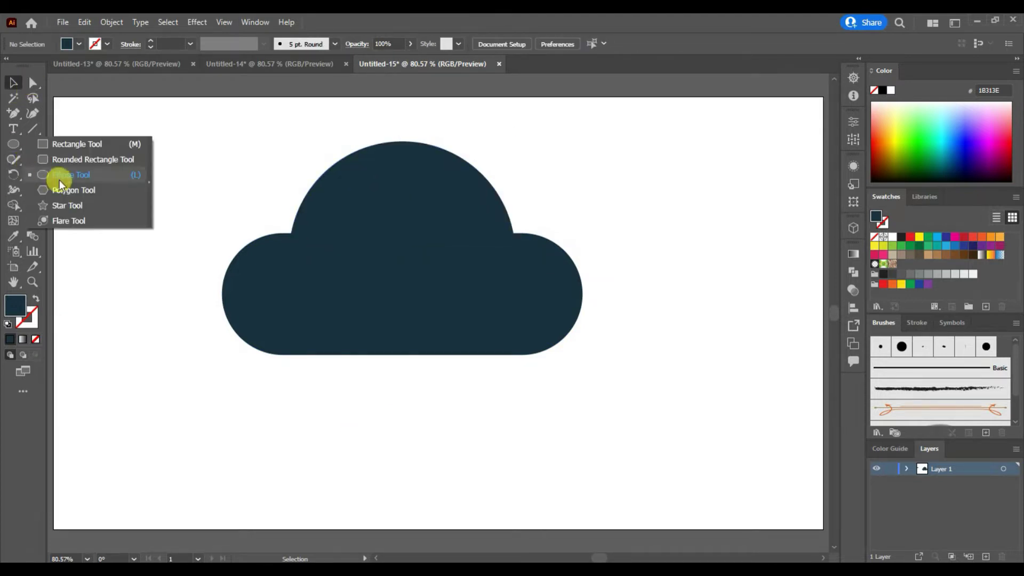
drag(341, 406, 405, 451)
click(13, 84)
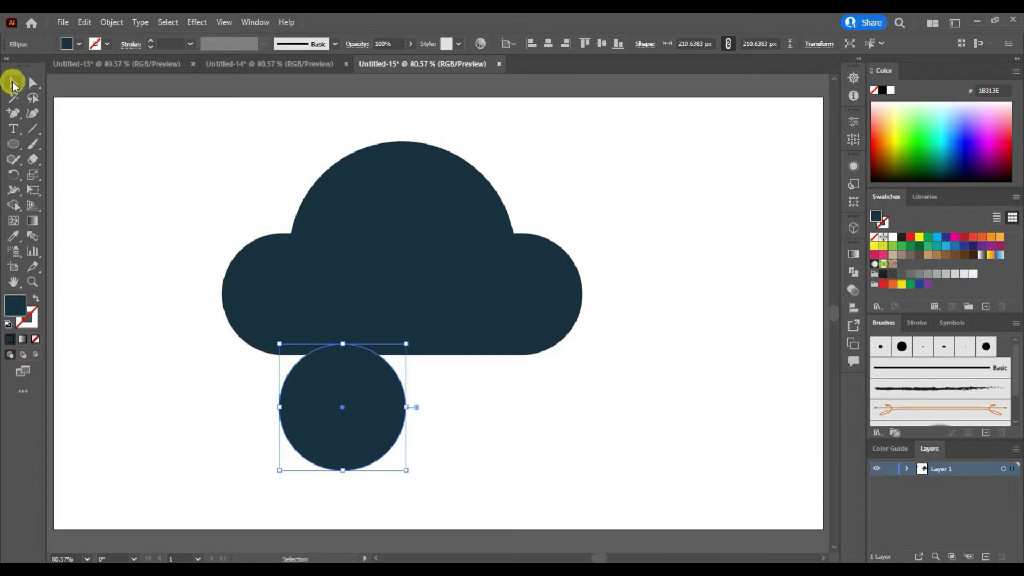
drag(343, 409, 336, 364)
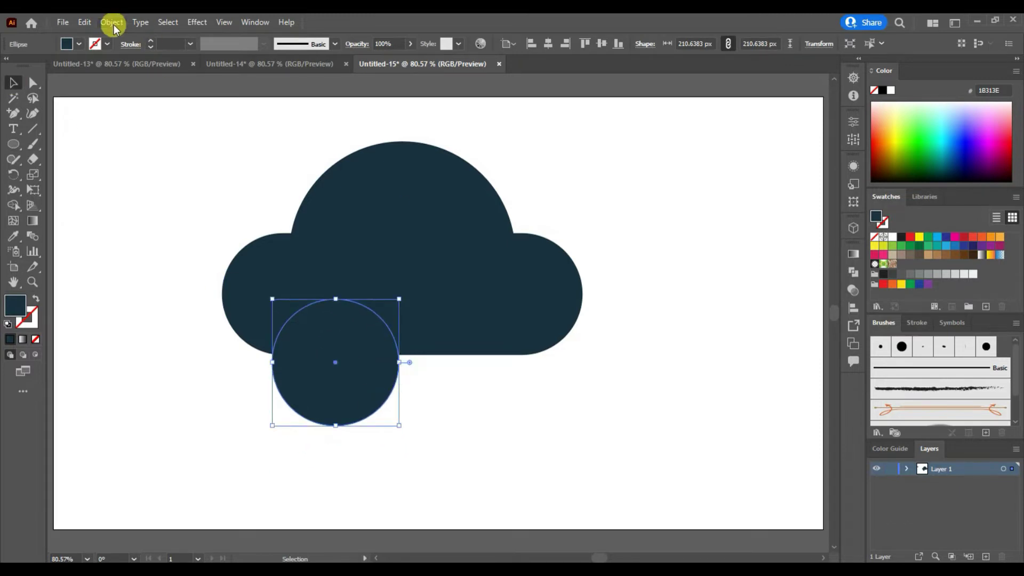
- Add two Offset Path rings to the wheel, 12 px then -50 px
click(111, 22)
click(326, 365)
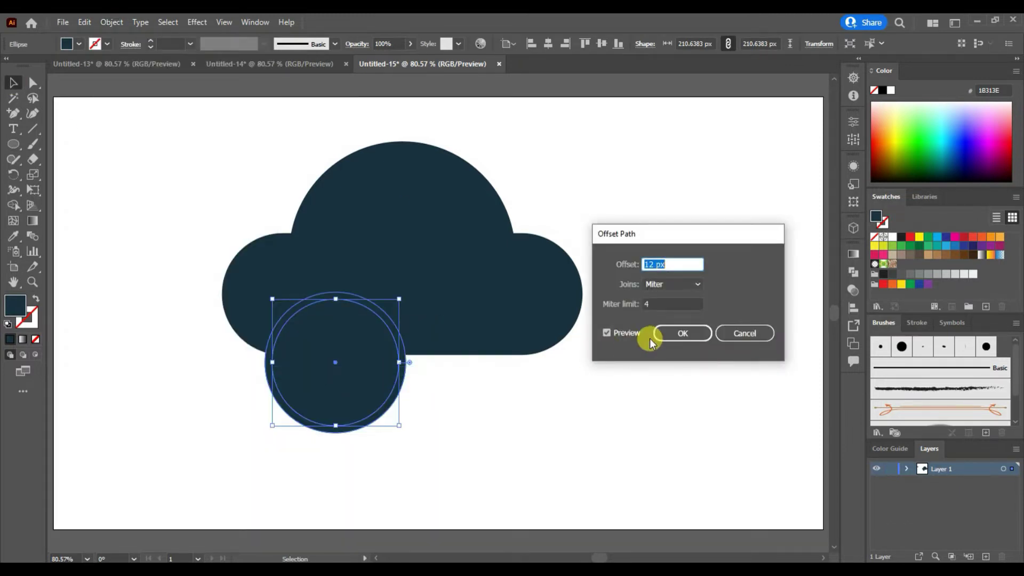
click(673, 334)
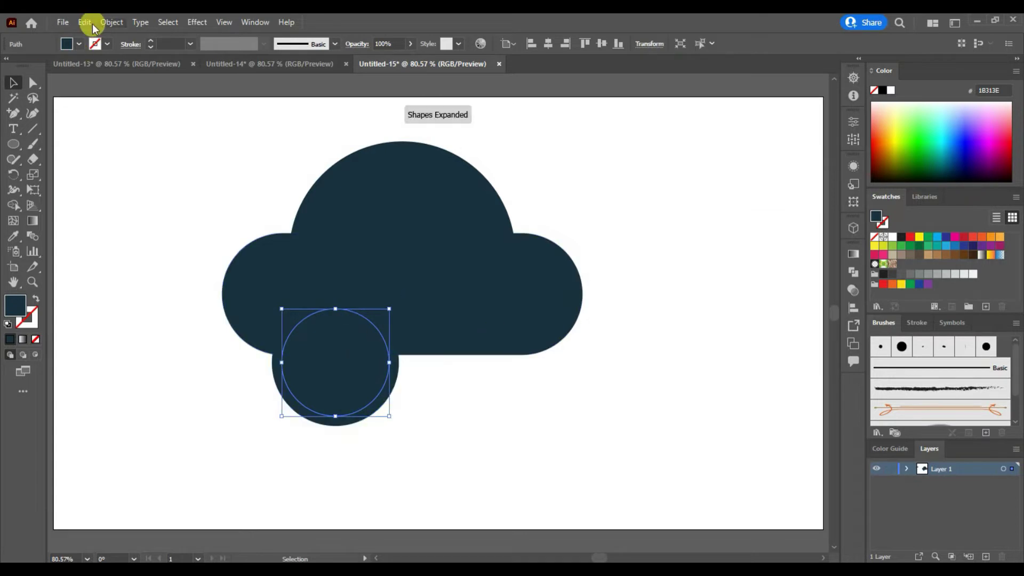
click(112, 22)
click(338, 368)
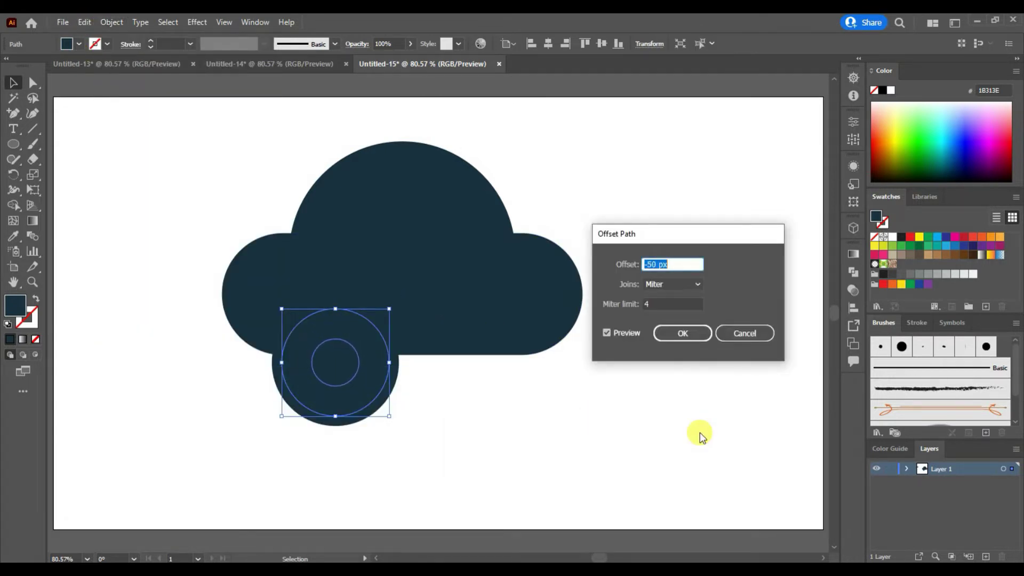
click(678, 325)
- Nudge the three wheel circles into position against the body
drag(361, 414, 338, 358)
key(shift+Up)
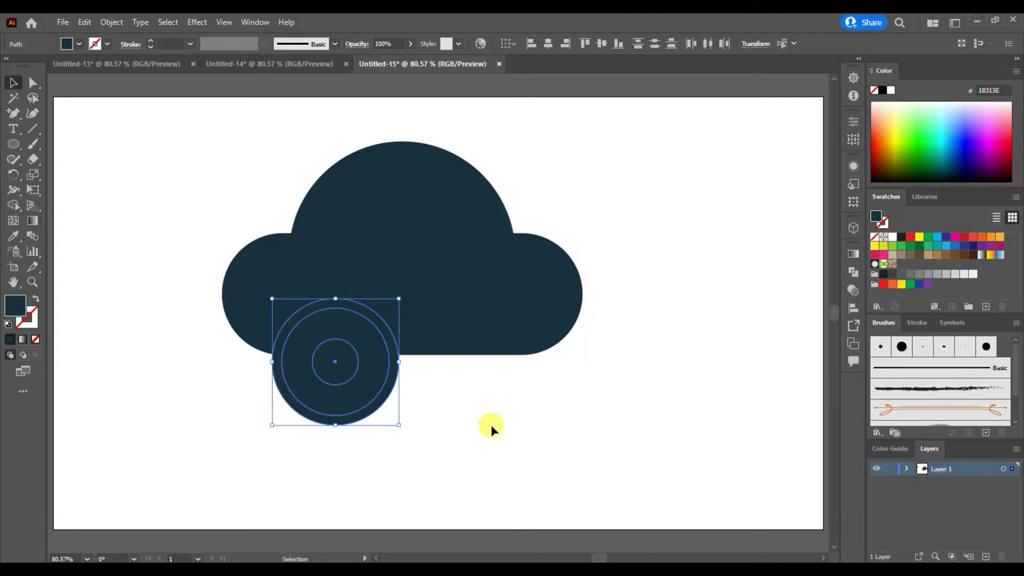
key(shift+Up)
key(shift+Up)
key(shift+Down)
key(Down)
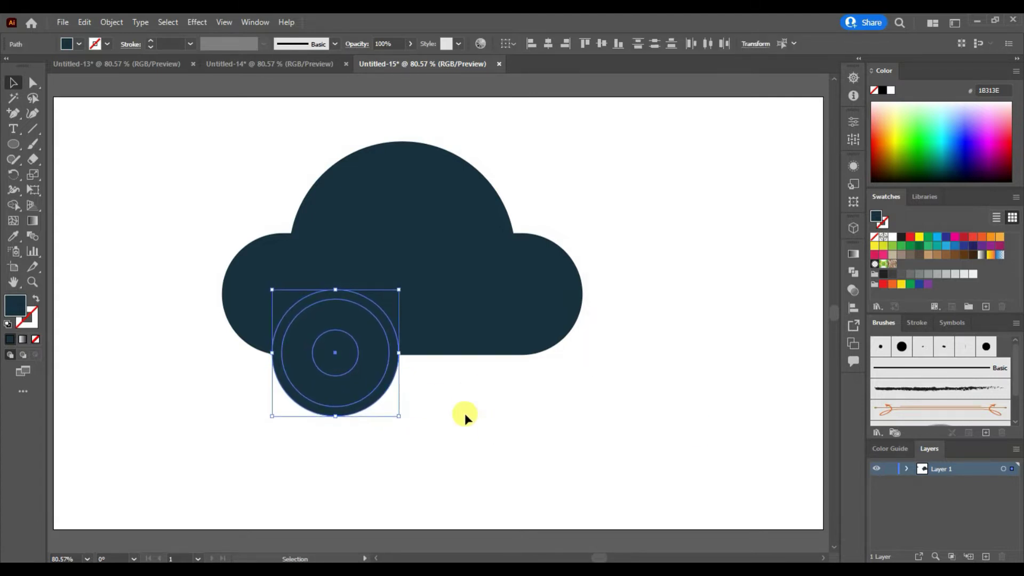
- Copy the wheel straight across to the right and scale both wheels smaller
drag(338, 358, 499, 360)
click(373, 413)
click(343, 388)
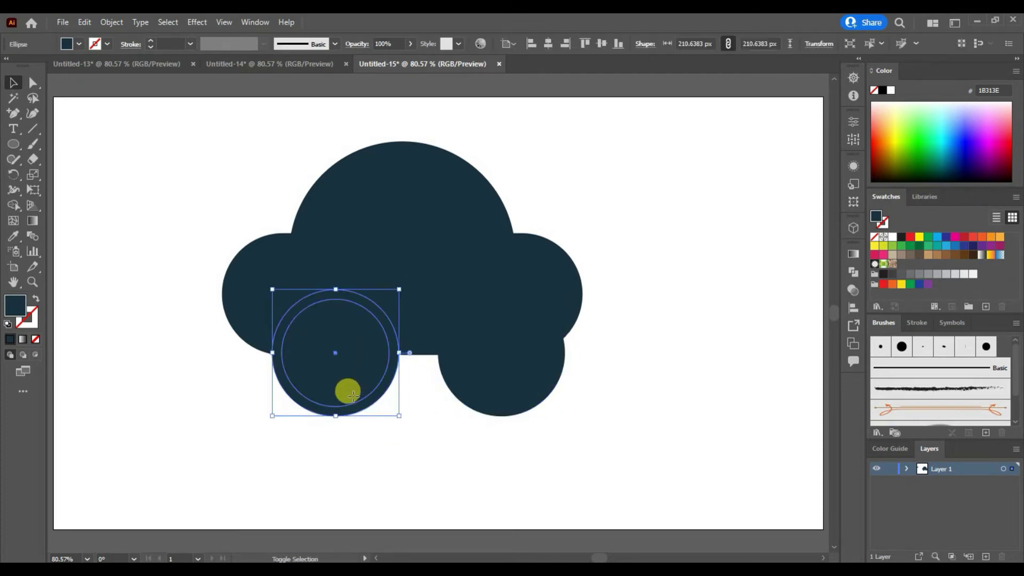
click(384, 418)
drag(384, 418, 496, 372)
drag(560, 292, 542, 299)
- Nudge the left wheel left and the right wheel right so they sit evenly spaced
click(379, 350)
key(shift+Left)
key(shift+Left)
key(shift+Left)
click(489, 358)
key(shift+Right)
key(shift+Right)
click(297, 348)
key(shift+Left)
key(shift+Left)
key(shift+Left)
key(shift+Left)
click(496, 397)
key(shift+Right)
key(shift+Right)
key(shift+Right)
key(shift+Right)
click(628, 412)
click(21, 117)
click(53, 113)
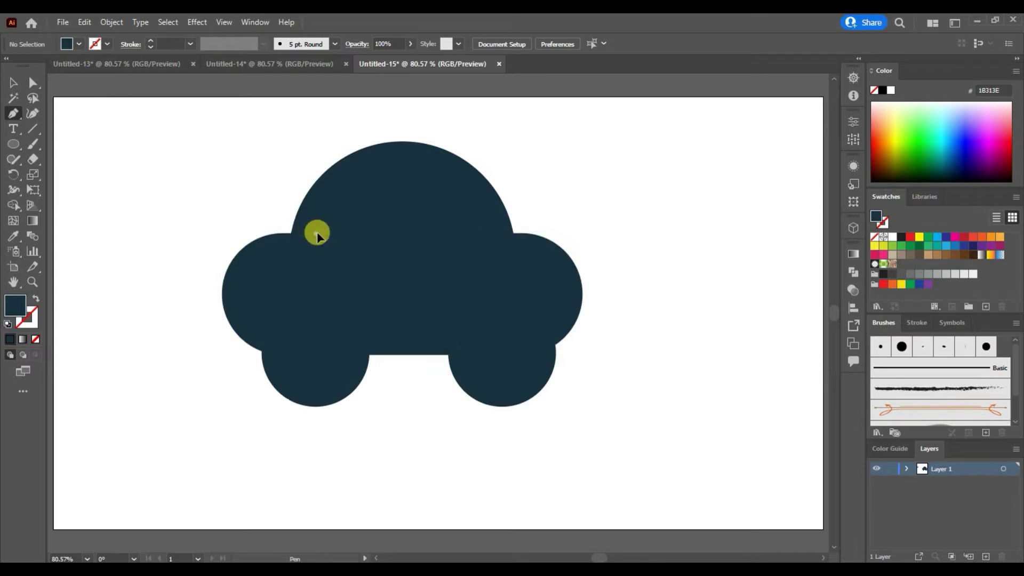
- Draw the left window as a closed triangular Pen path inside the dome
click(316, 233)
click(408, 233)
click(408, 156)
click(316, 233)
click(33, 114)
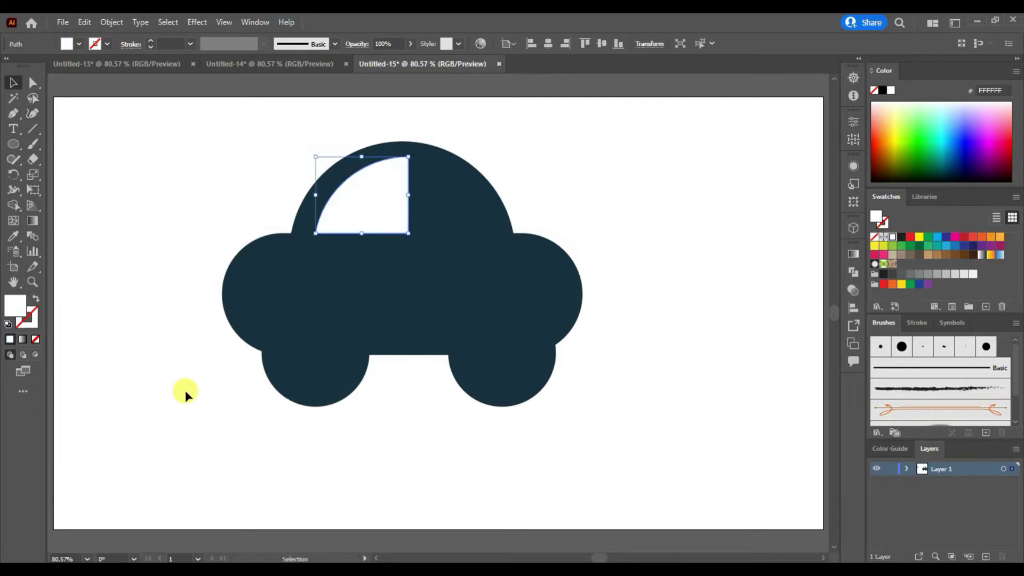
- Reflect a copy of the window, move it to the dome's right side, and narrow it
right_click(383, 208)
mouse_move(459, 427)
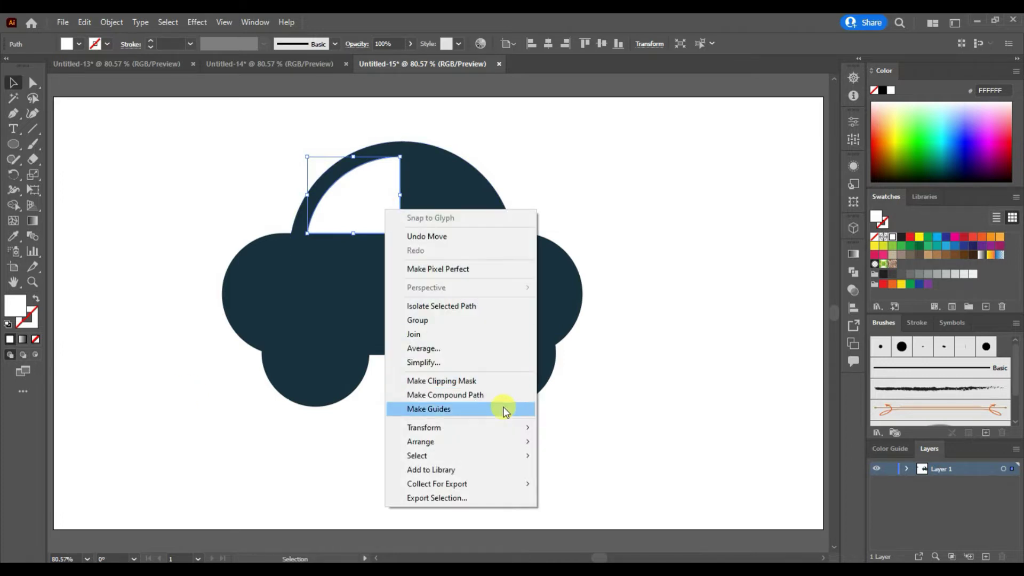
click(585, 473)
click(680, 386)
drag(350, 206, 507, 221)
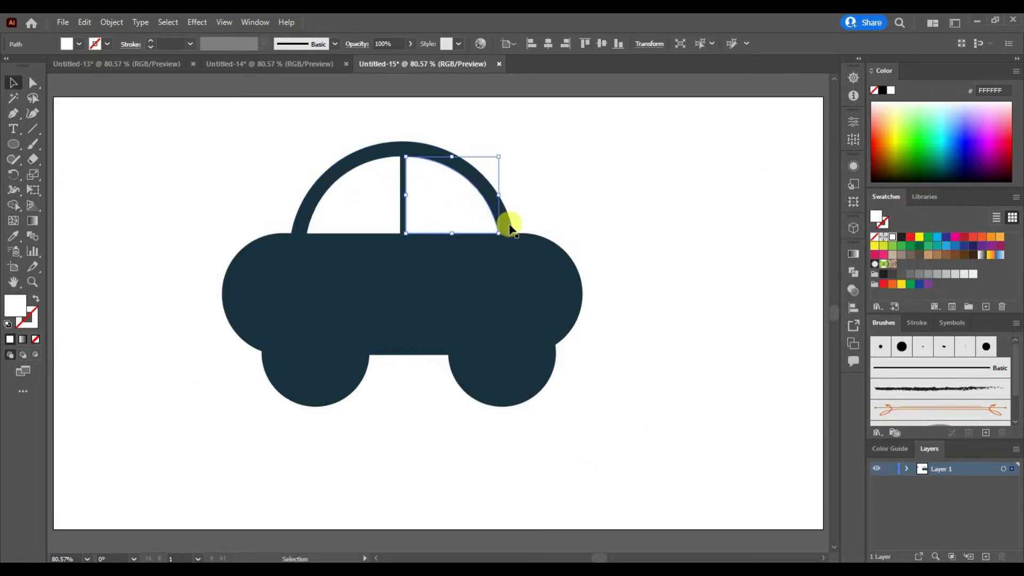
drag(406, 196, 422, 195)
key(shift+grave)
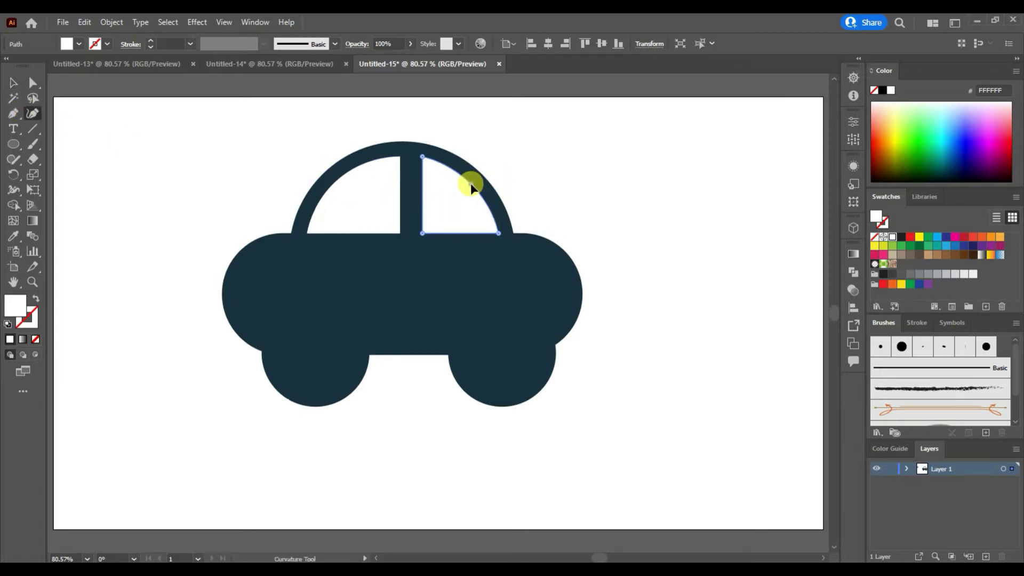
key(v)
click(632, 331)
- Merge the roof, pillar, body and both wheels' rings into one shape with Shape Builder
key(ctrl+a)
click(14, 205)
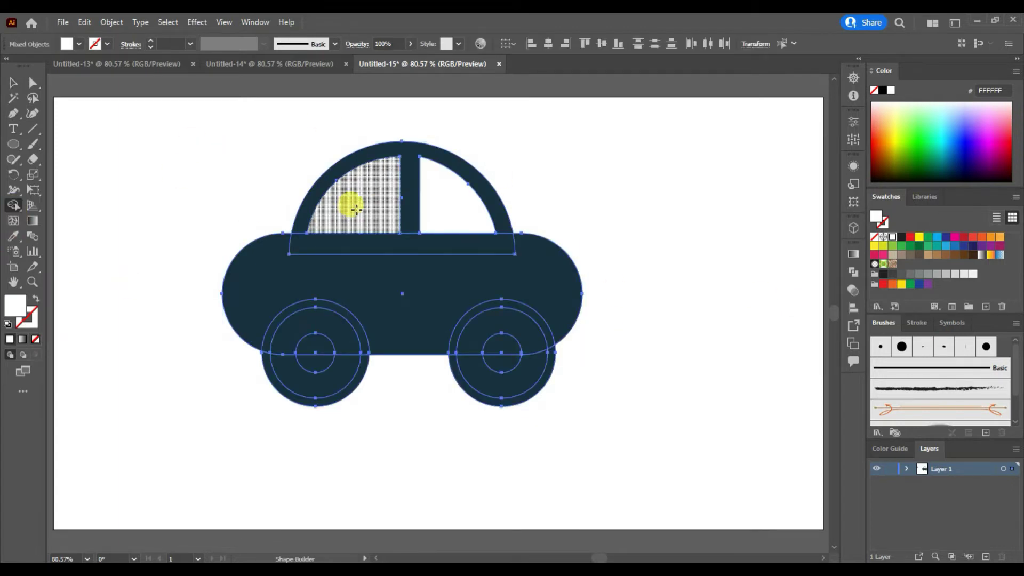
drag(363, 151, 393, 281)
click(345, 315)
click(473, 361)
click(499, 350)
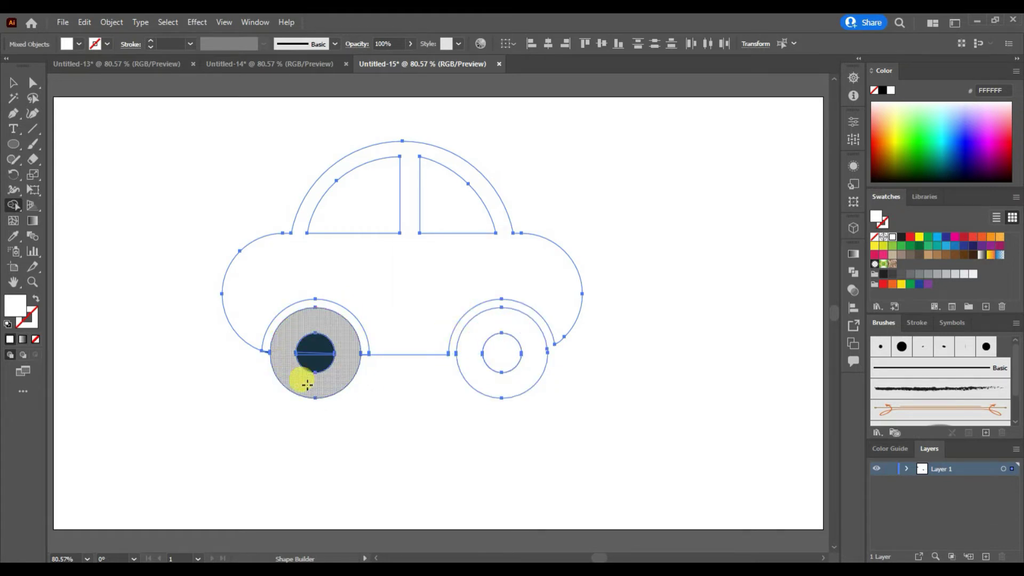
click(307, 384)
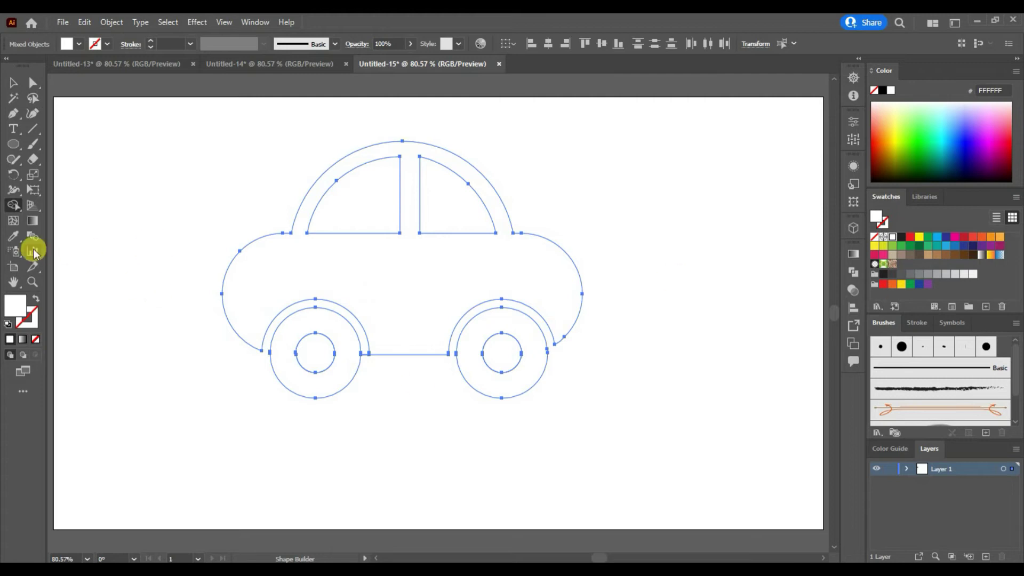
- Fill the merged car with dark navy 1B313E
click(133, 194)
click(13, 82)
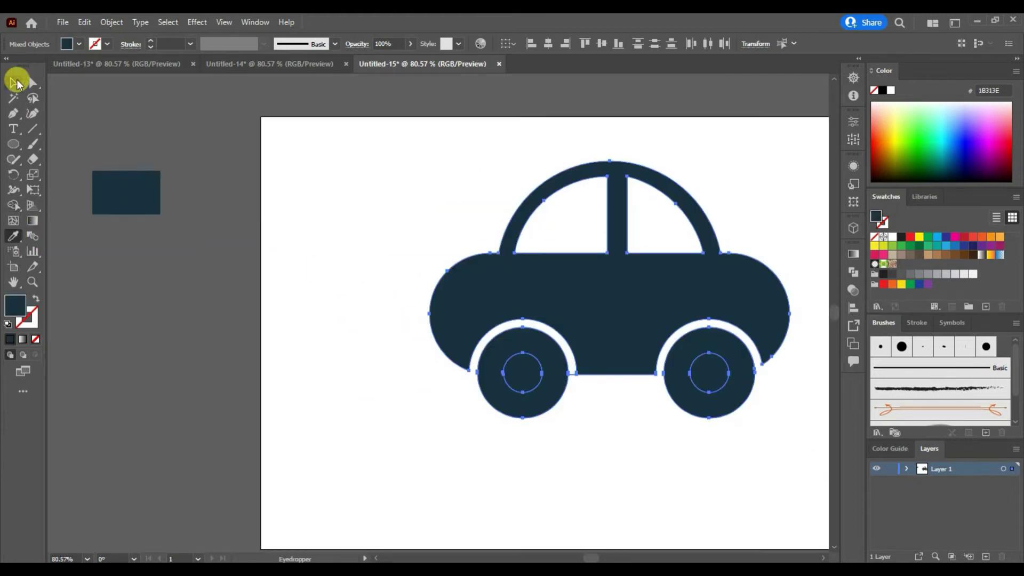
click(348, 355)
key(shift+m)
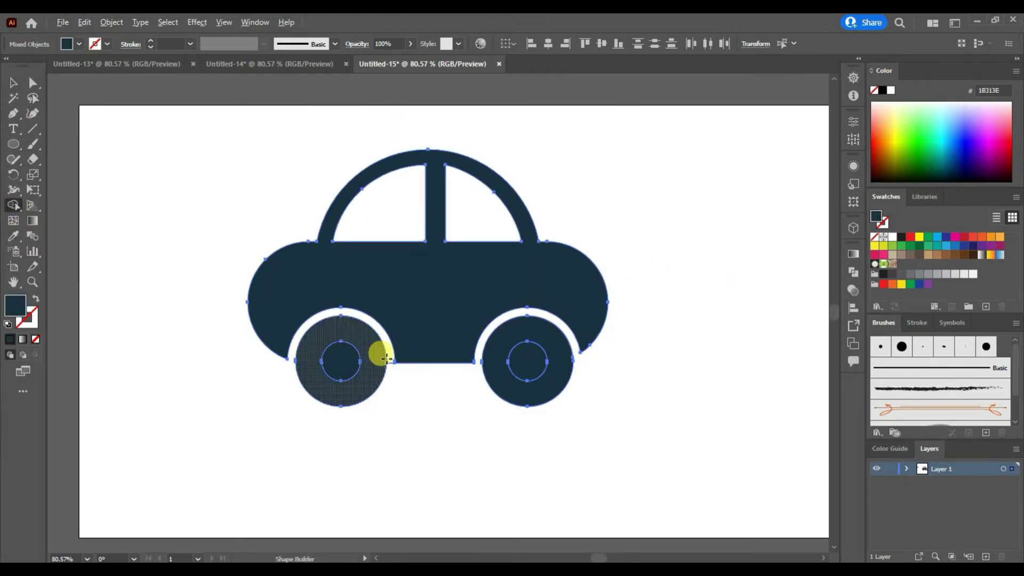
click(226, 313)
key(ctrl+a)
key(shift+m)
- Alt-click away both wheel hubs so they show white, then deselect
alt+click(341, 360)
alt+click(527, 361)
key(ctrl+equal)
key(ctrl+equal)
key(ctrl+equal)
drag(445, 414, 523, 208)
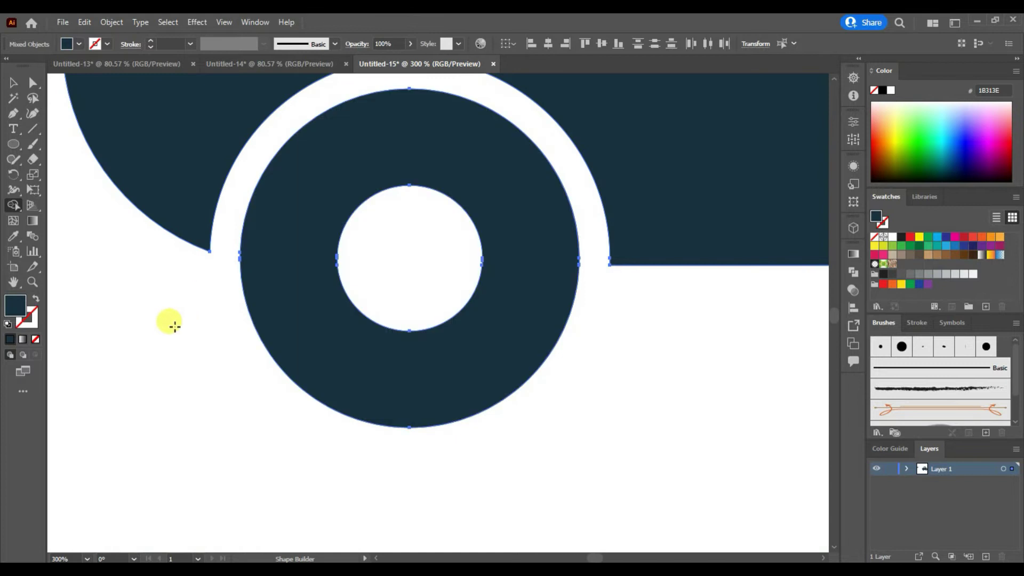
key(ctrl+equal)
key(ctrl+equal)
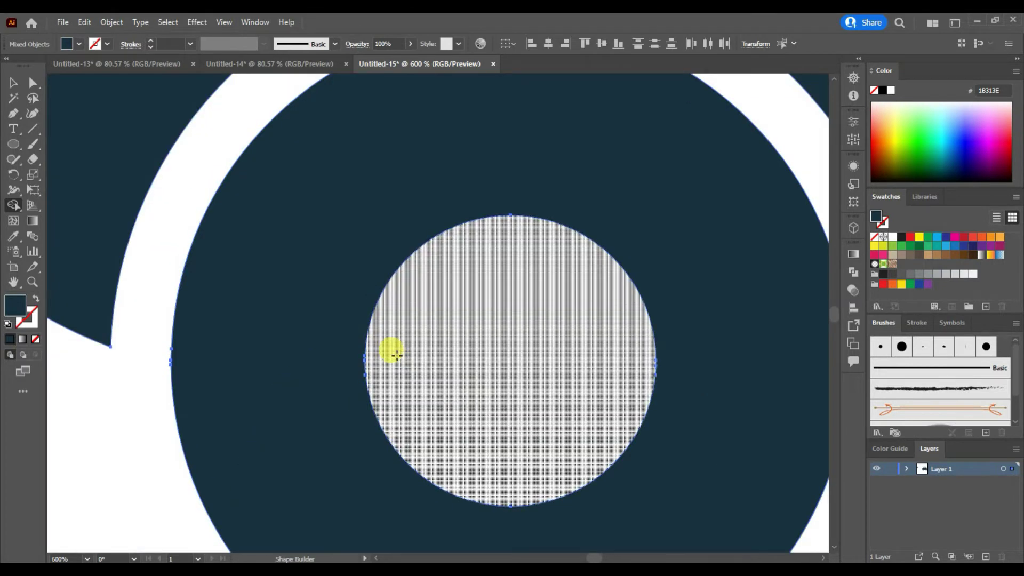
click(14, 82)
click(91, 405)
key(ctrl+0)
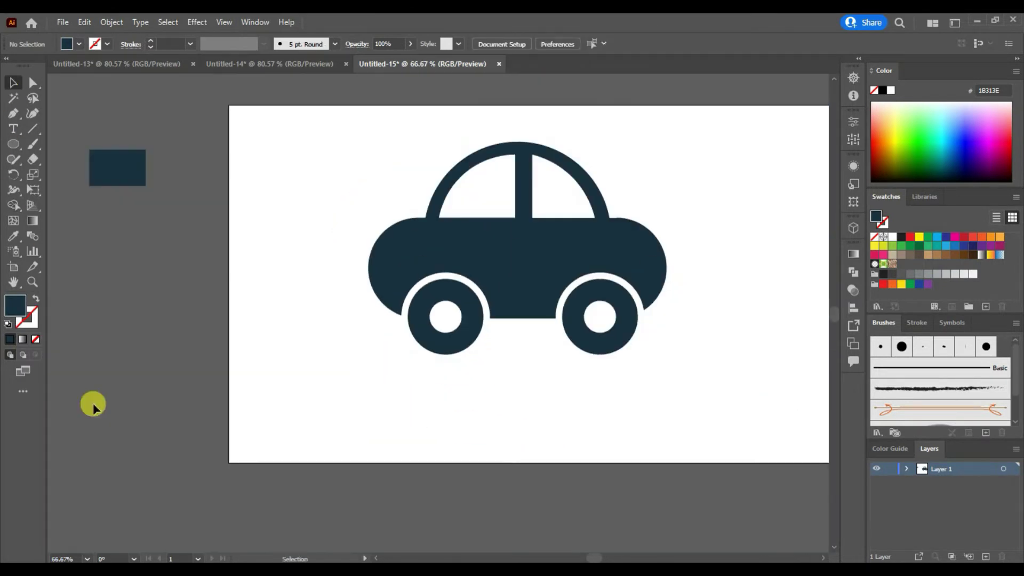
- Shrink the whole car and shift it to the right
key(ctrl+a)
mouse_move(528, 395)
mouse_down()
mouse_move(457, 338)
mouse_move(549, 302)
mouse_up()
click(373, 240)
drag(14, 144, 56, 159)
- Draw a tall rectangle left of the car and taper it into a trunk, narrow at the top
click(59, 144)
mouse_move(260, 181)
mouse_down()
mouse_move(315, 315)
mouse_move(304, 469)
mouse_move(316, 478)
mouse_up()
click(33, 83)
mouse_move(239, 458)
mouse_down()
mouse_move(342, 496)
mouse_move(354, 480)
mouse_move(339, 478)
mouse_up()
click(32, 174)
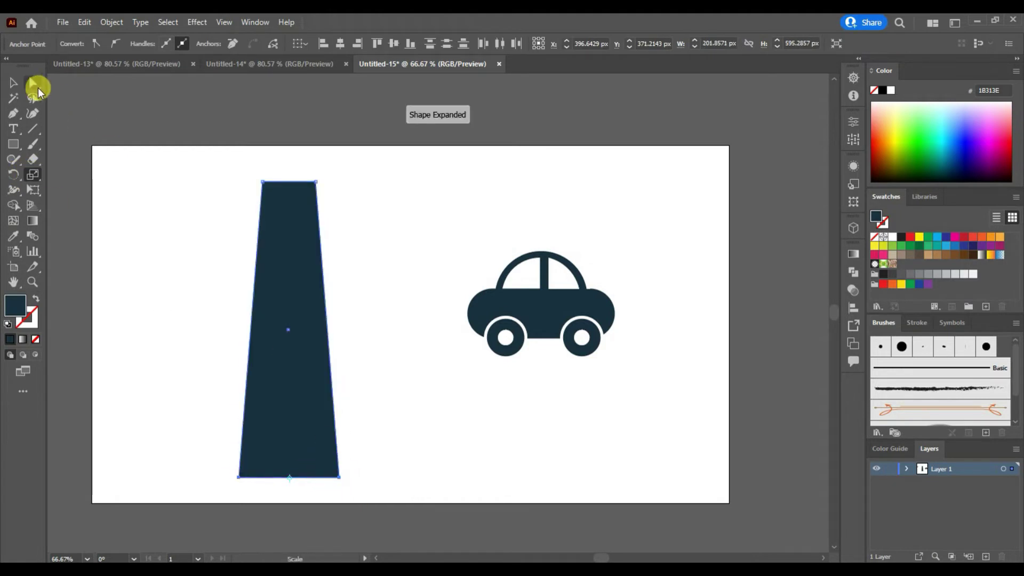
drag(263, 181, 276, 181)
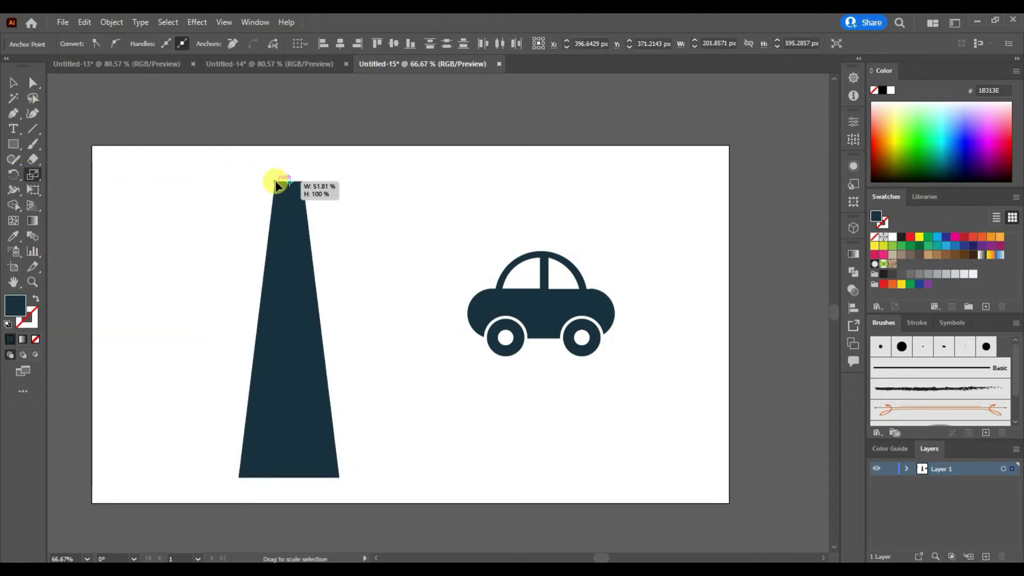
click(32, 83)
drag(301, 396, 301, 408)
drag(331, 478, 338, 501)
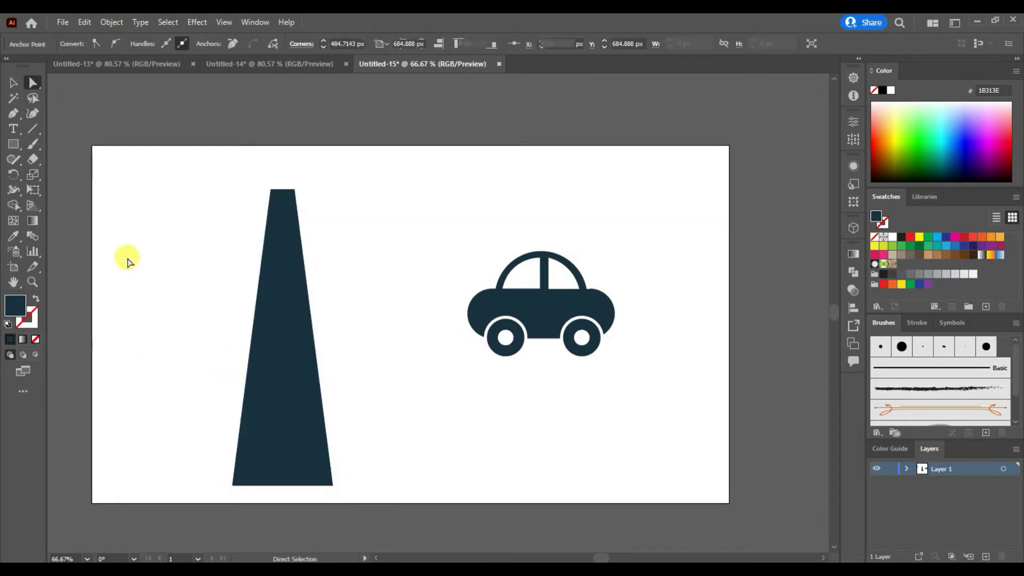
- Draw a small circle left of the trunk to start the canopy
click(125, 258)
drag(13, 144, 54, 170)
mouse_move(154, 261)
mouse_down()
mouse_move(176, 281)
mouse_move(171, 292)
mouse_move(137, 286)
mouse_move(167, 314)
mouse_move(152, 251)
mouse_up()
- Arrange the circles into an overlapping cloud-shaped cluster
click(14, 83)
mouse_move(101, 224)
mouse_down()
mouse_move(188, 336)
mouse_move(214, 306)
mouse_up()
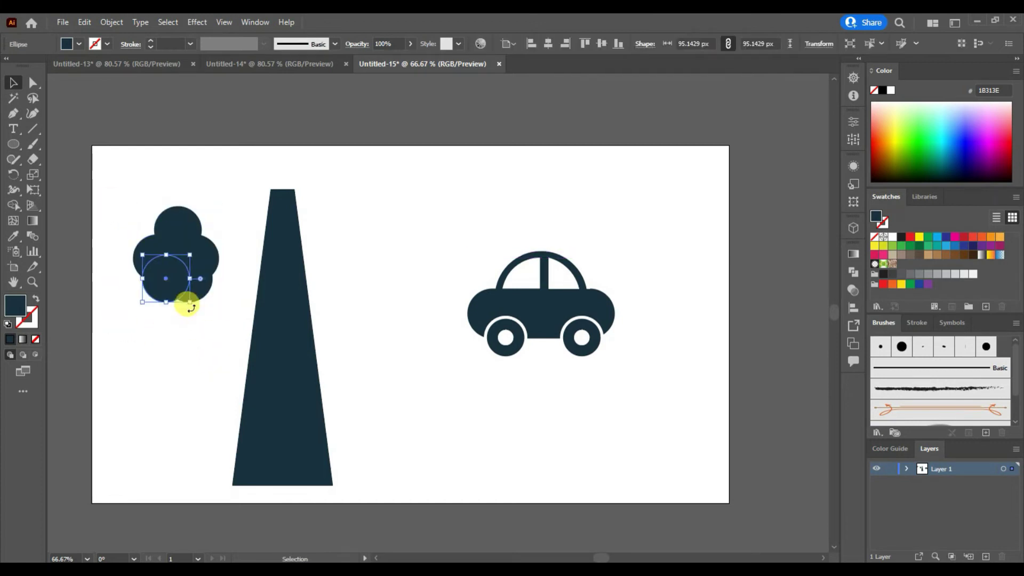
mouse_move(192, 271)
mouse_down()
mouse_move(147, 247)
mouse_move(199, 263)
mouse_move(201, 251)
mouse_up()
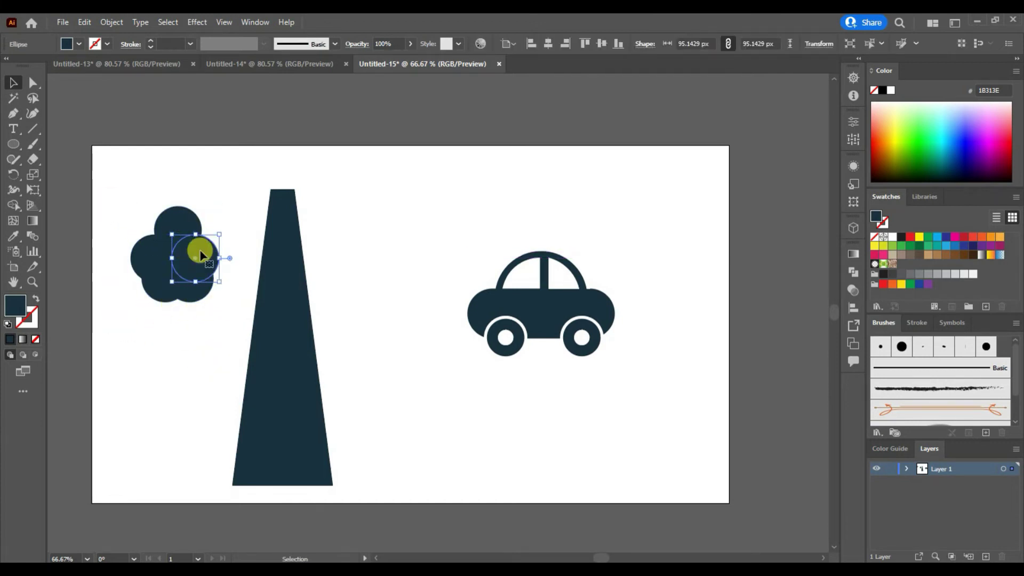
click(207, 352)
- Unite the circles in Pathfinder and enlarge the resulting cloud crown
mouse_move(118, 176)
mouse_down()
mouse_move(231, 325)
mouse_move(233, 309)
mouse_up()
click(854, 272)
click(704, 282)
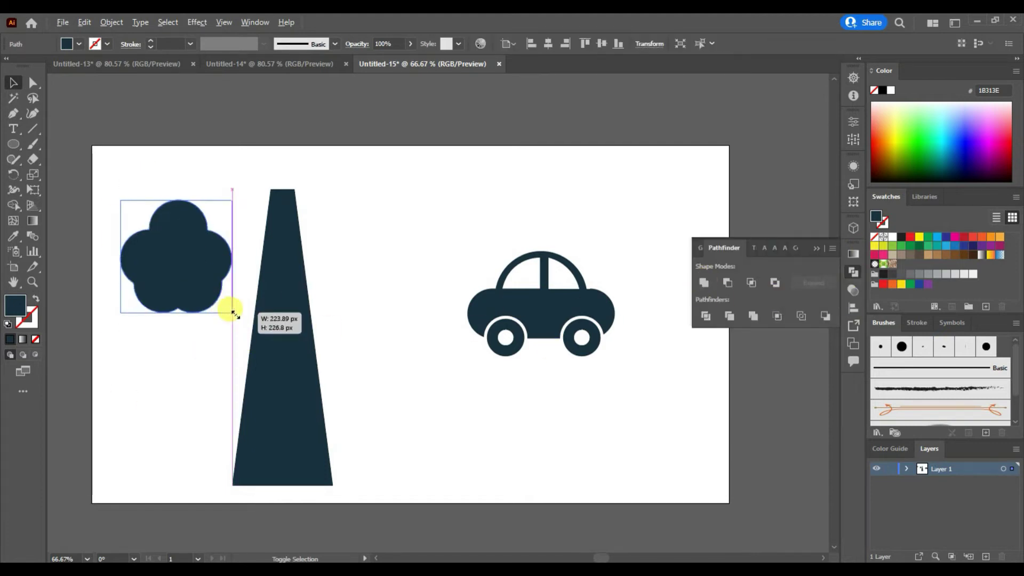
drag(178, 259, 292, 219)
- Narrow and shorten the trunk and seat it beneath the crown
click(288, 322)
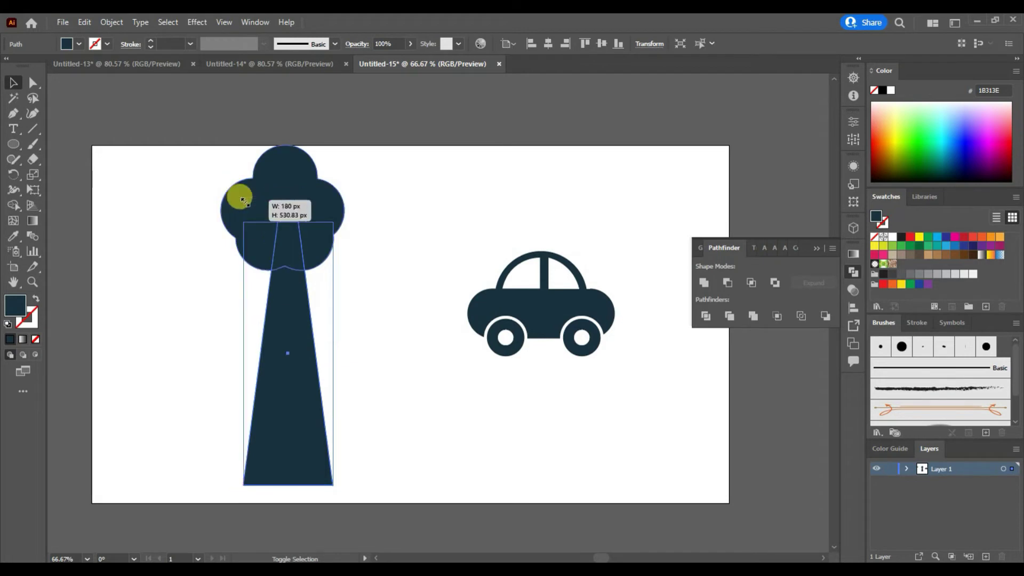
drag(305, 381, 291, 364)
drag(355, 373, 318, 253)
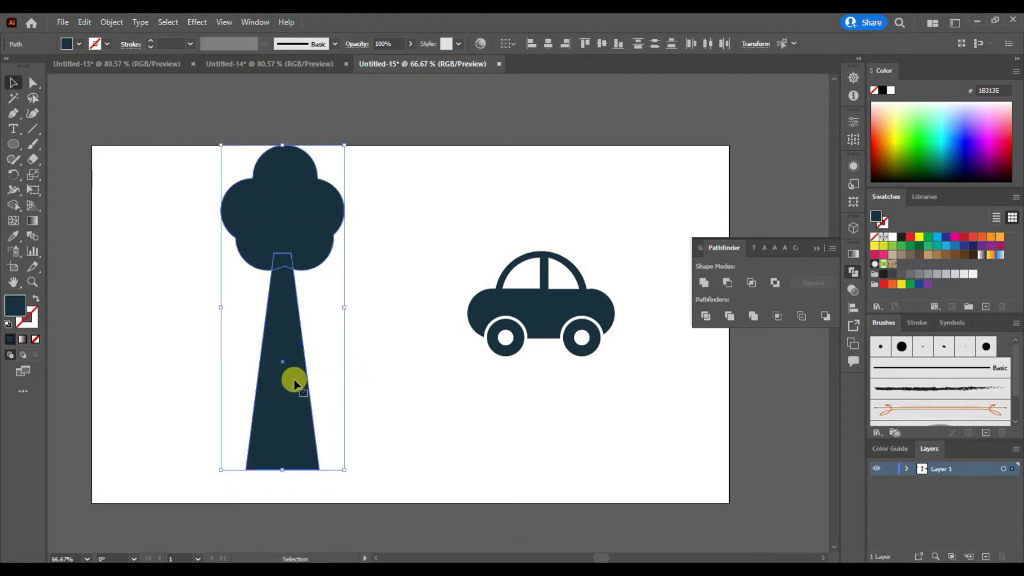
drag(293, 376, 288, 398)
click(376, 465)
- Bend the trunk's bottom edge into a concave curve with the Curvature tool
key(a)
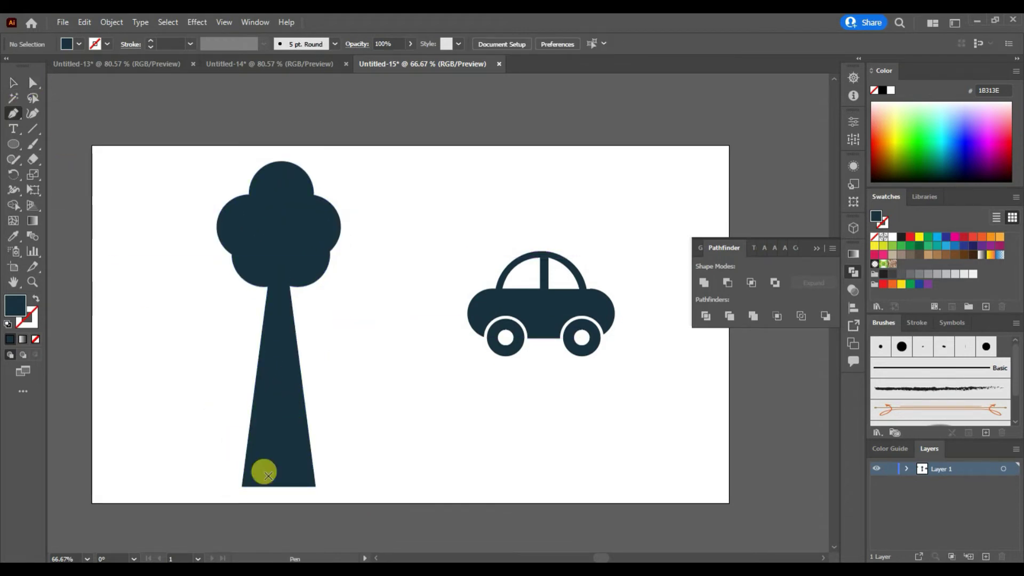
click(148, 268)
drag(14, 113, 48, 125)
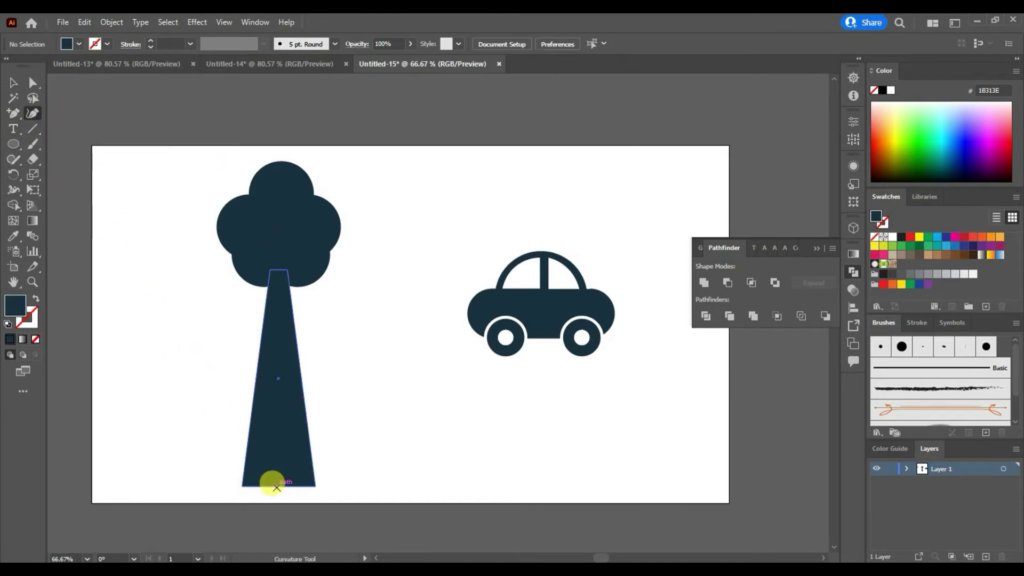
click(278, 483)
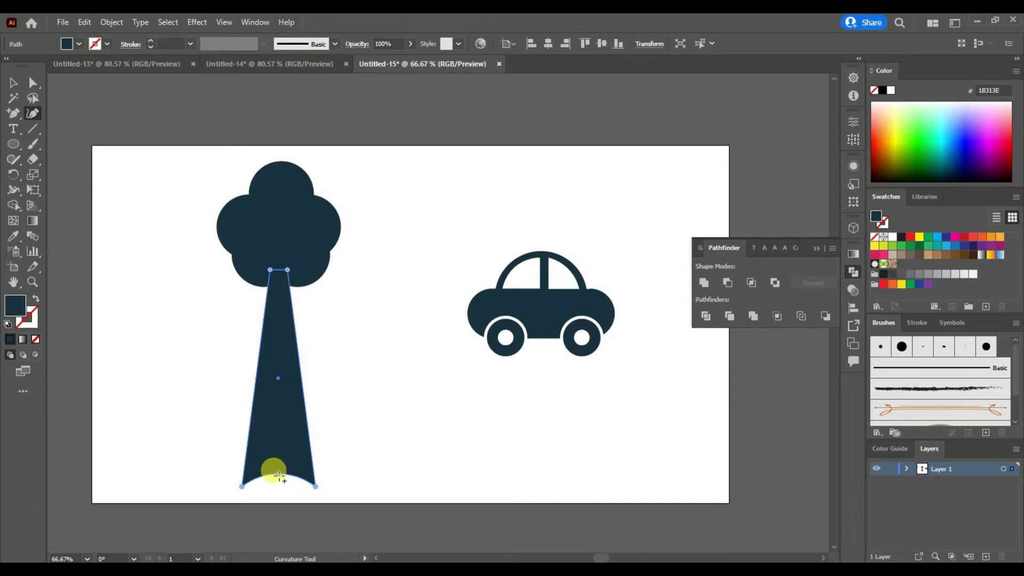
drag(234, 485, 234, 485)
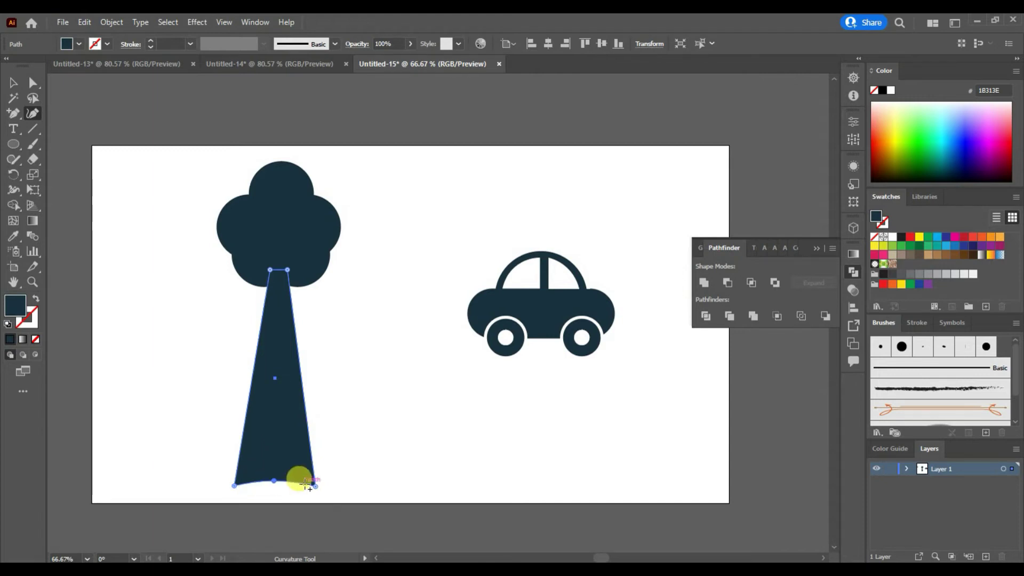
drag(316, 487, 318, 486)
drag(234, 485, 229, 483)
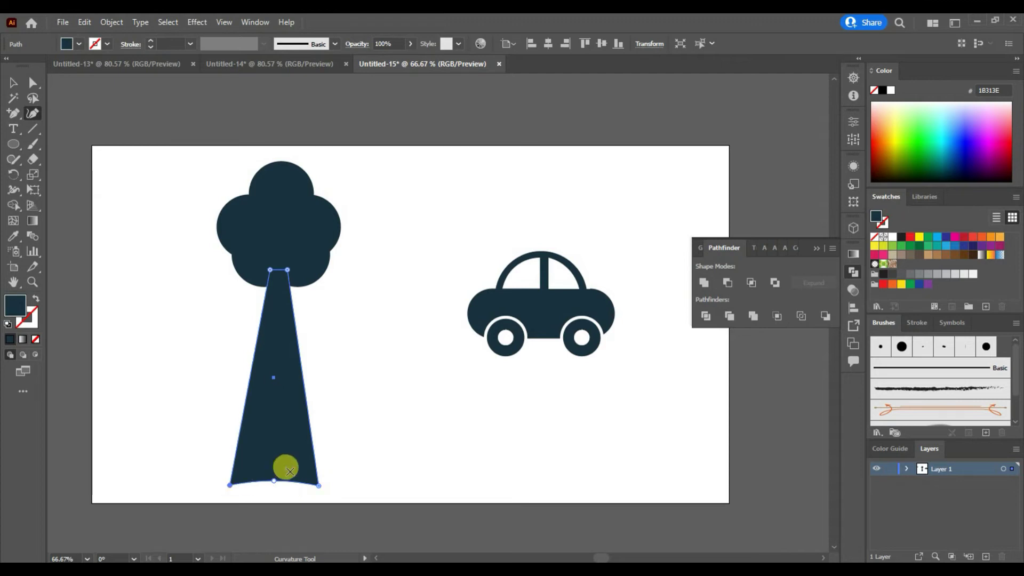
- Slim the trunk with Free Transform and horizontally centre the crown over it
click(33, 190)
drag(314, 373, 283, 373)
click(14, 83)
shift+click(289, 233)
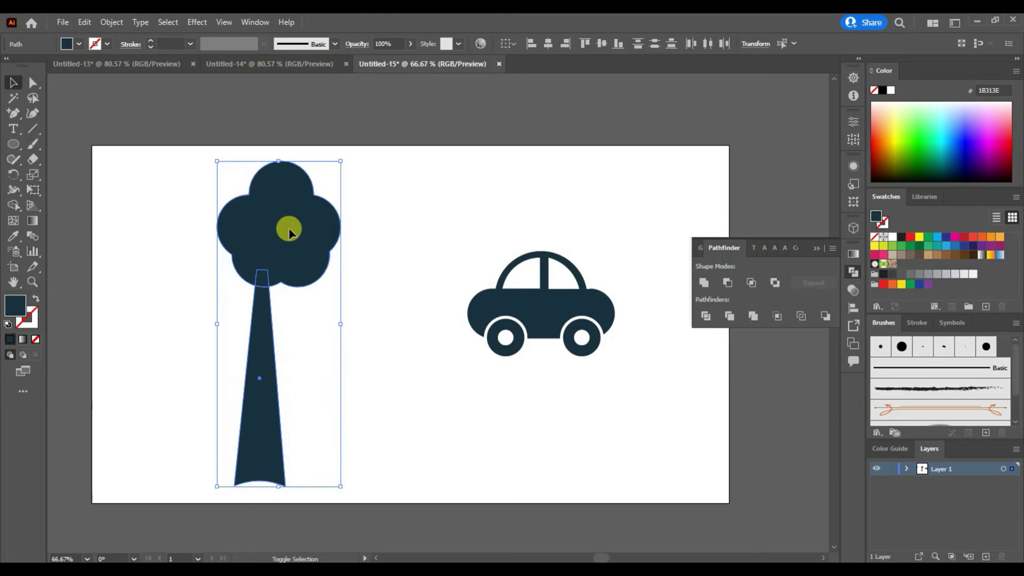
click(547, 44)
click(361, 427)
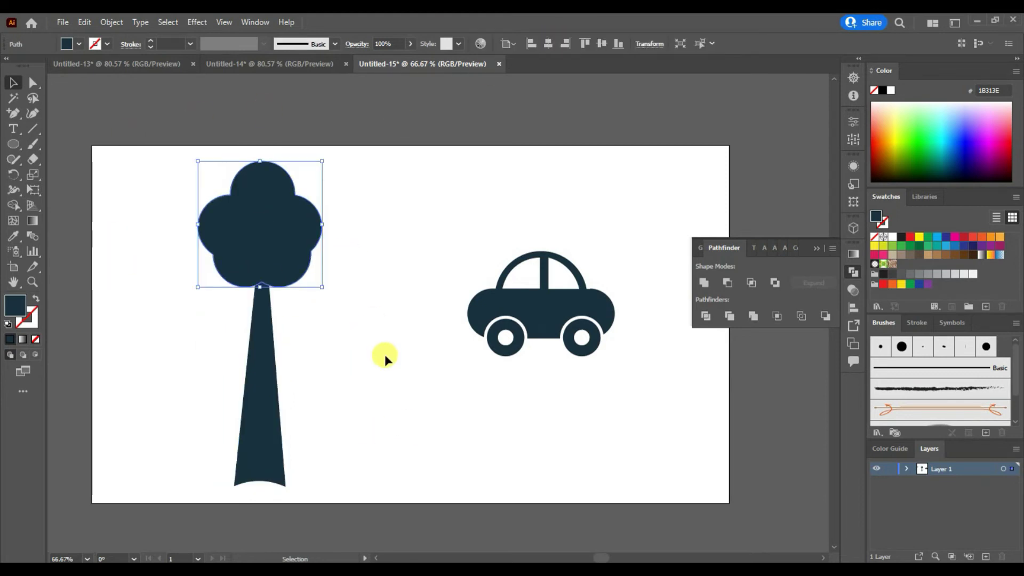
click(13, 113)
- Zoom in on the tree trunk and draw a zigzag line across it with the Pen
key(ctrl+plus)
drag(203, 423, 567, 187)
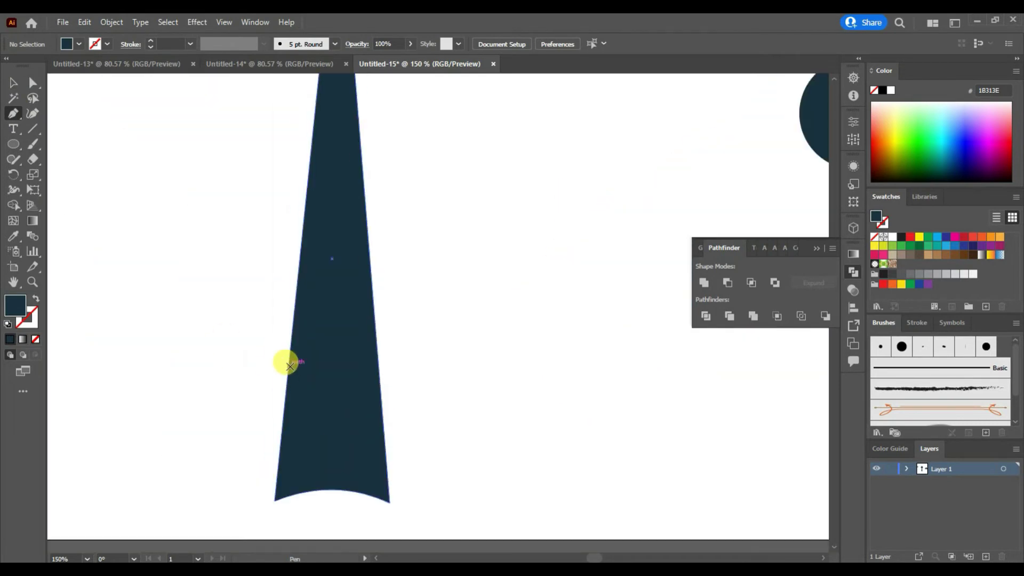
click(307, 363)
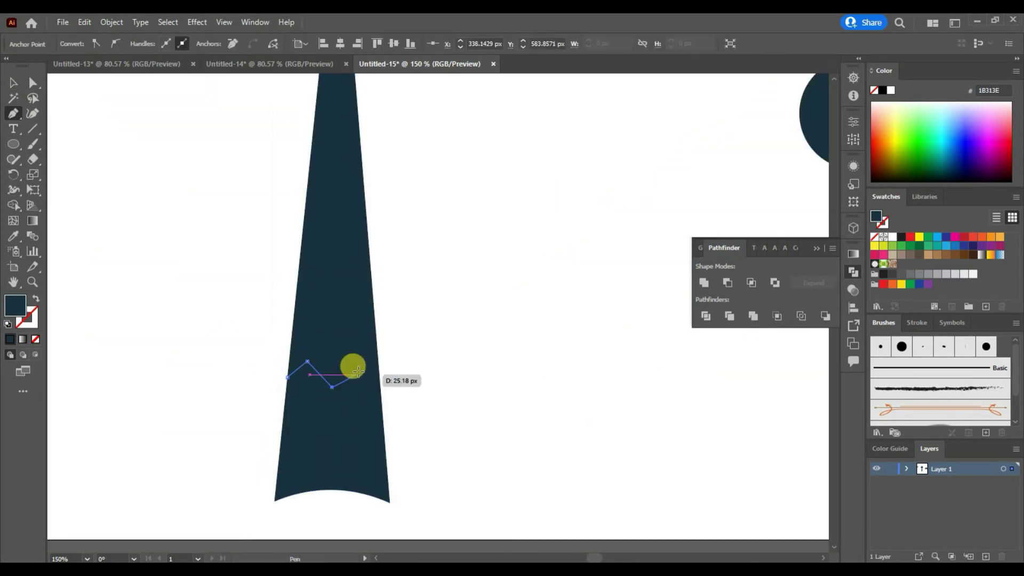
click(377, 353)
- Select the trunk and zigzag line together and divide them with Pathfinder Divide
click(14, 83)
drag(183, 213, 391, 433)
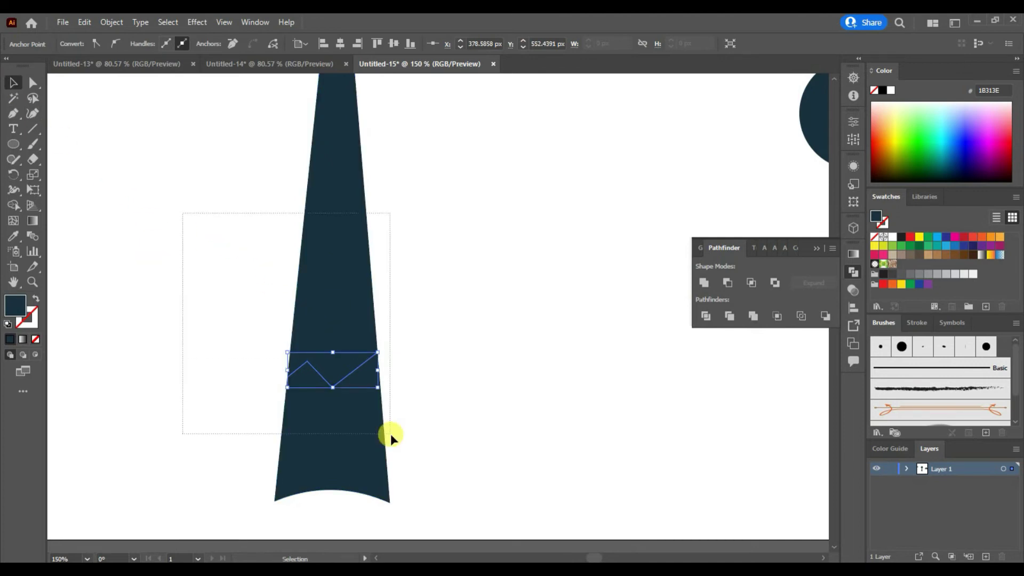
click(333, 372)
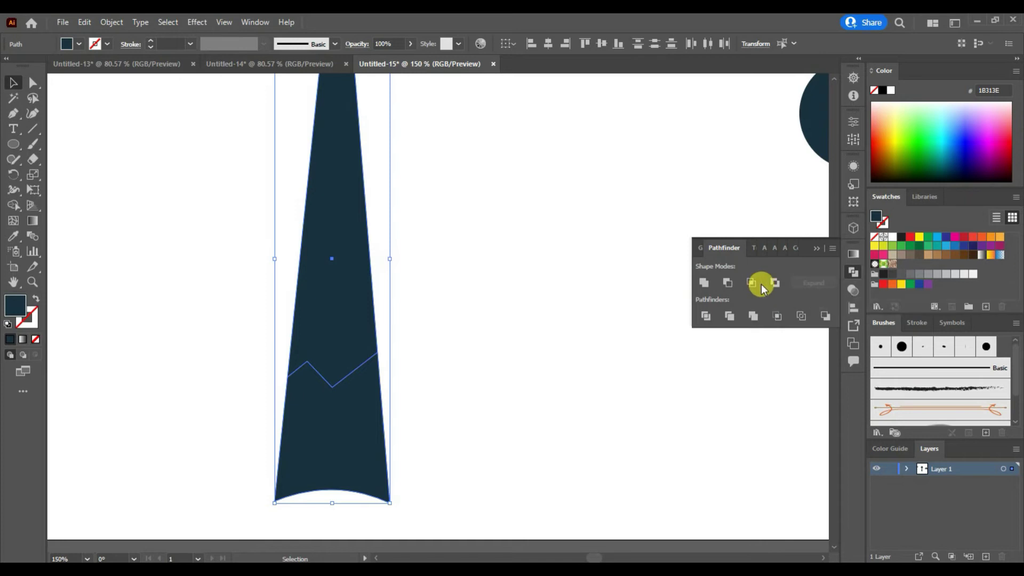
click(706, 316)
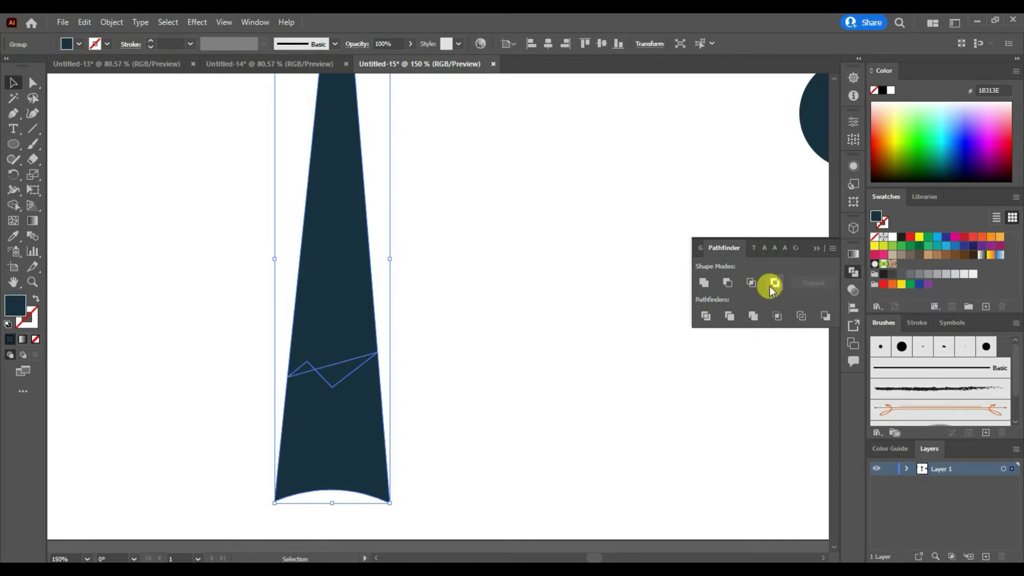
- Ungroup the split trunk pieces and nudge the upper piece upward, leaving a jagged gap
click(559, 337)
click(352, 401)
click(112, 22)
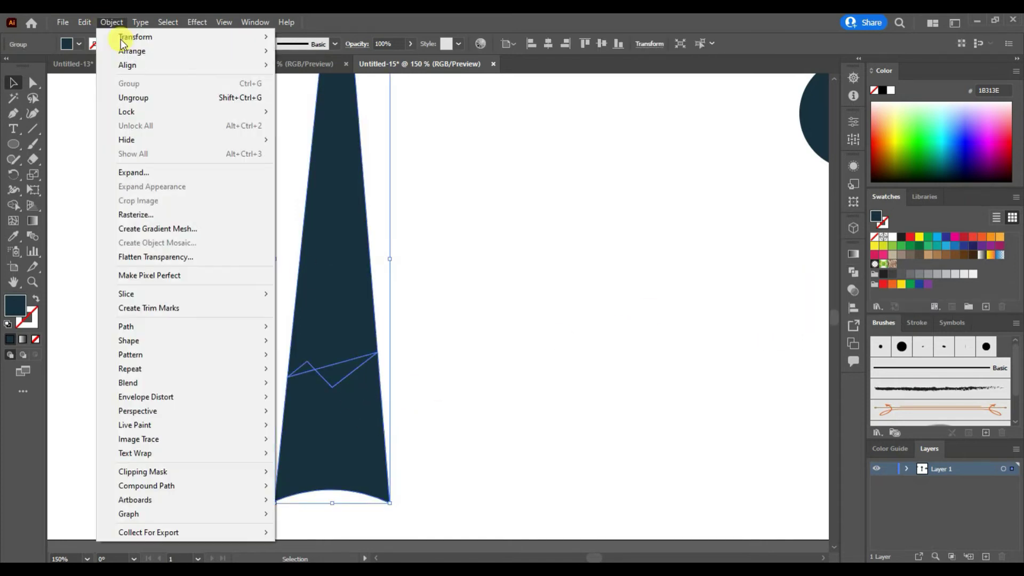
click(126, 98)
drag(361, 338, 352, 304)
key(ctrl+minus)
key(ctrl+minus)
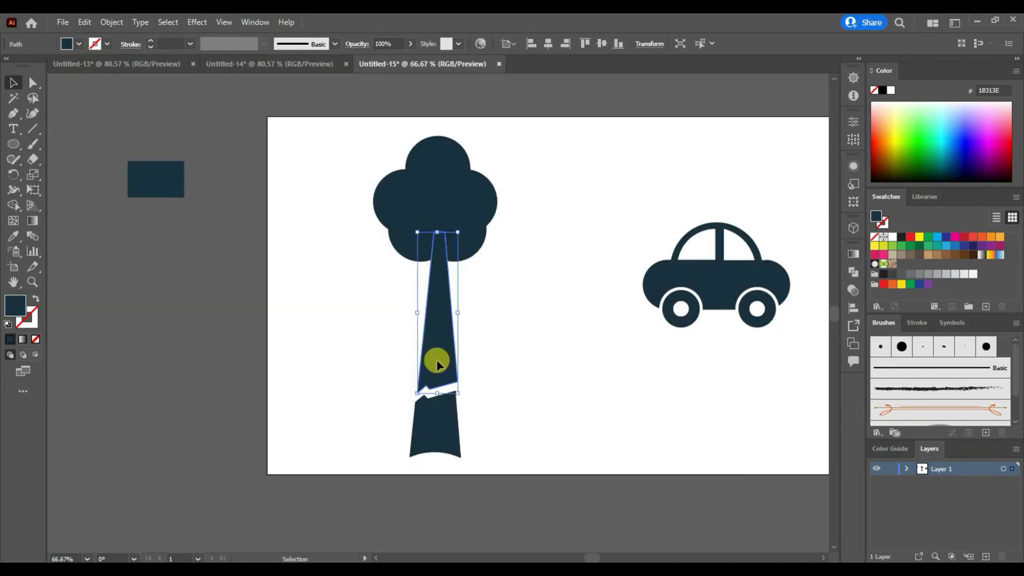
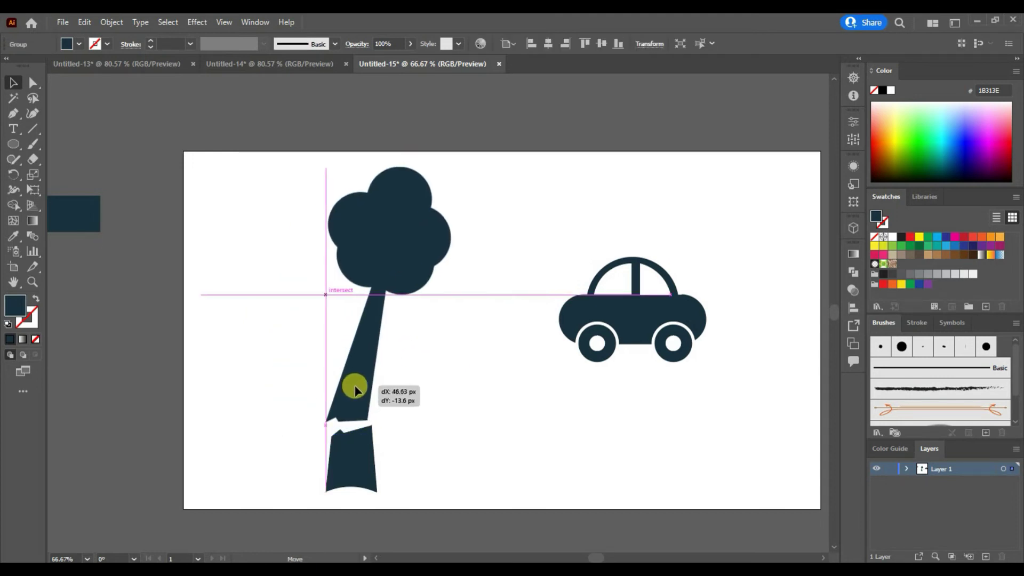
- Rotate the tree-top group to about 345° so the crown leans right over the stump
drag(458, 250, 477, 178)
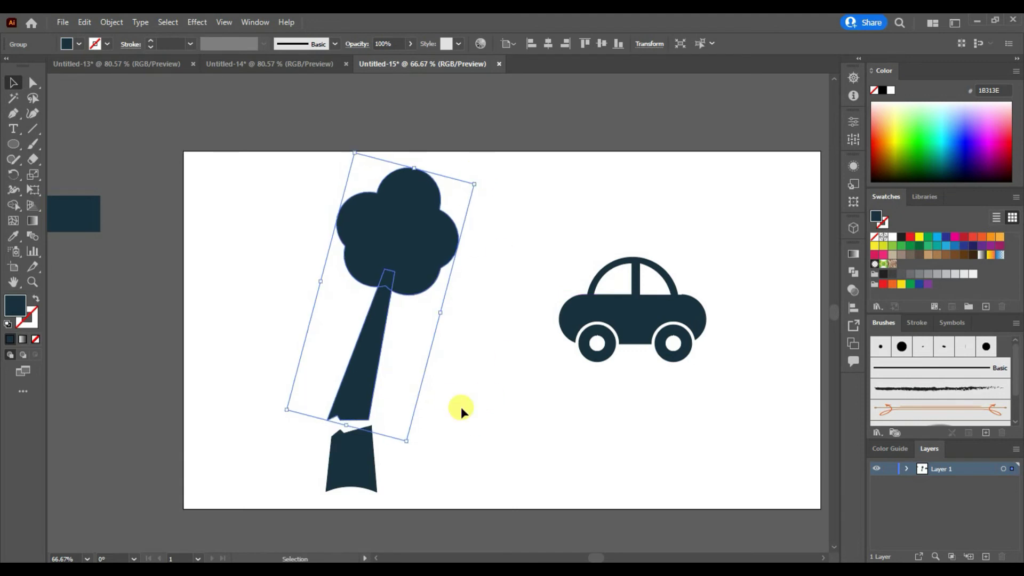
click(460, 407)
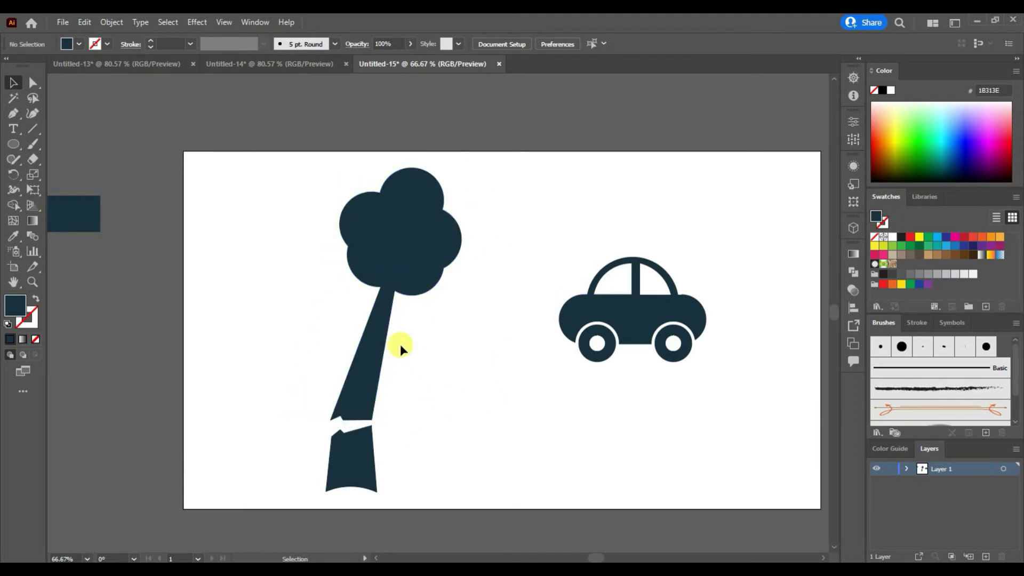
click(383, 344)
click(489, 424)
- Move the car down-left beneath the leaning tree and adjust its size
click(631, 326)
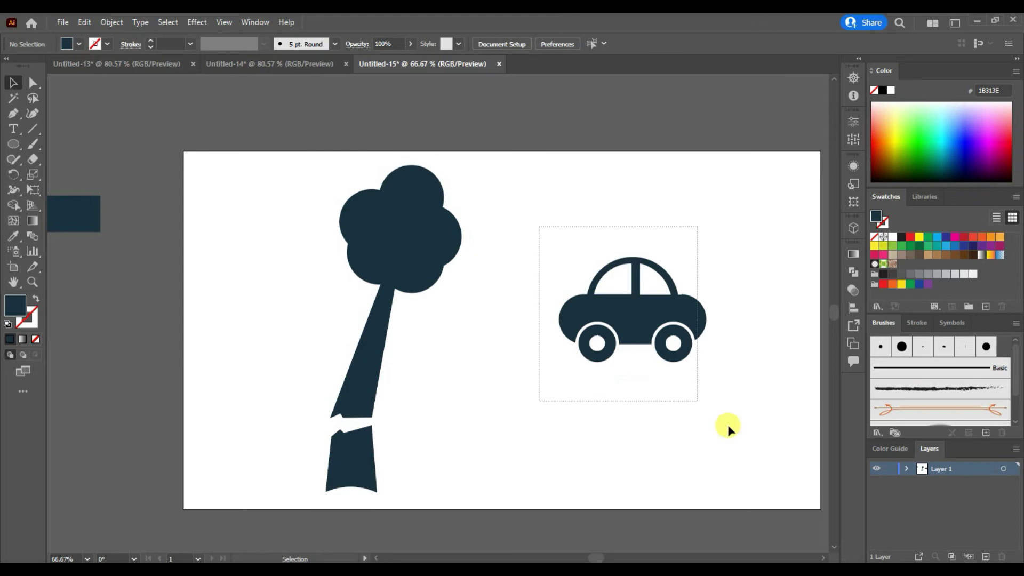
drag(674, 314, 521, 411)
mouse_move(549, 359)
mouse_down()
mouse_move(599, 326)
mouse_move(557, 356)
mouse_up()
drag(519, 395, 512, 401)
click(692, 386)
- Shrink the tree and car together, group them, and centre the group horizontally
key(ctrl+a)
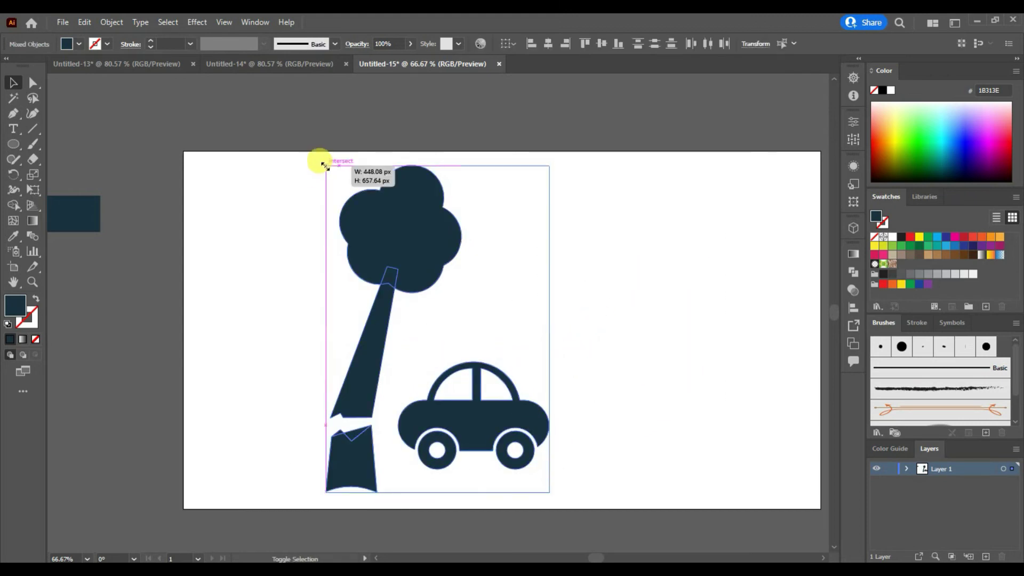
drag(326, 166, 403, 275)
drag(434, 380, 434, 329)
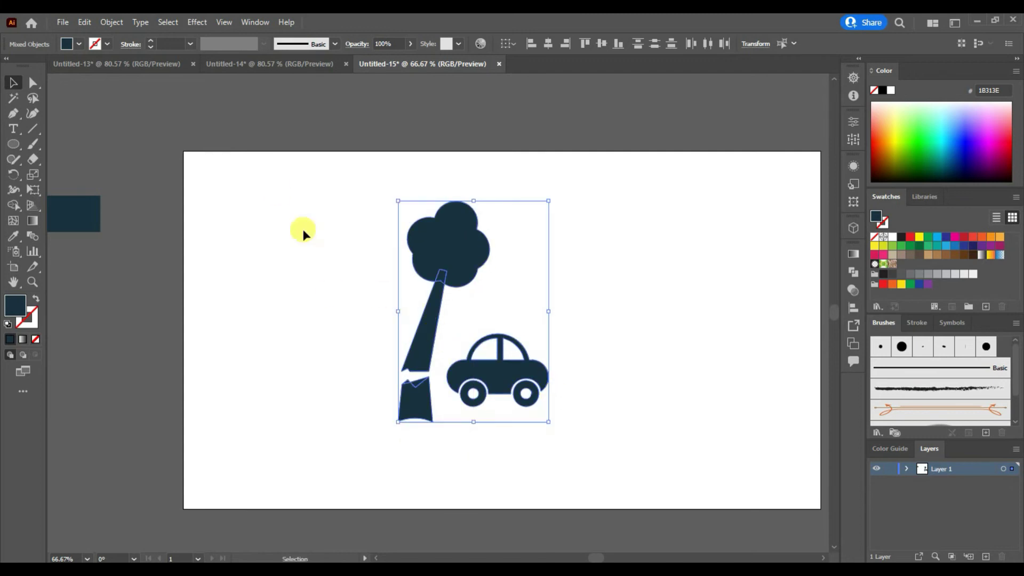
key(ctrl+g)
click(548, 44)
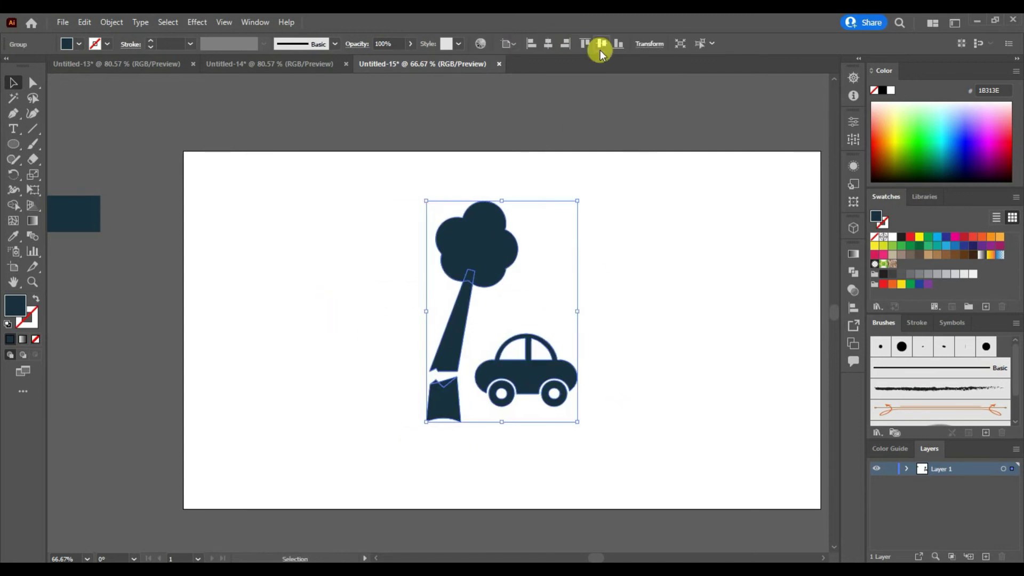
click(512, 176)
click(470, 305)
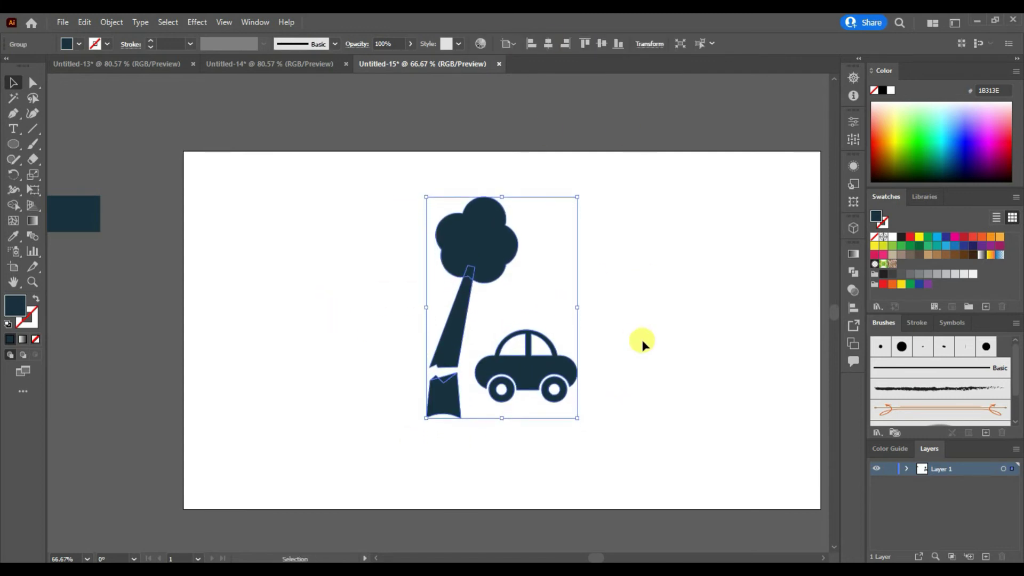
click(646, 392)
drag(431, 360, 429, 361)
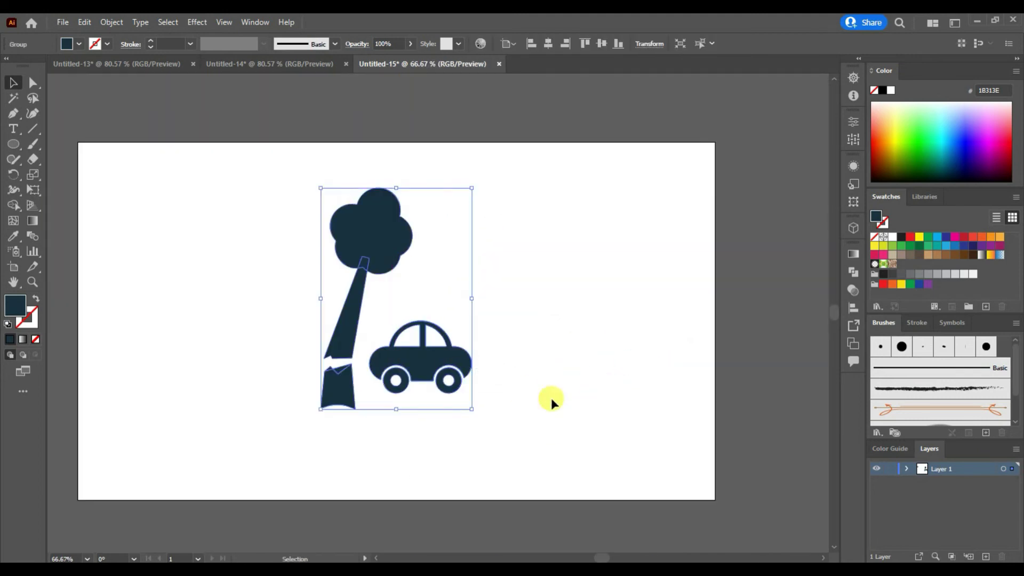
- Combine the upper trunk pieces into one shape with Pathfinder
click(32, 83)
click(369, 260)
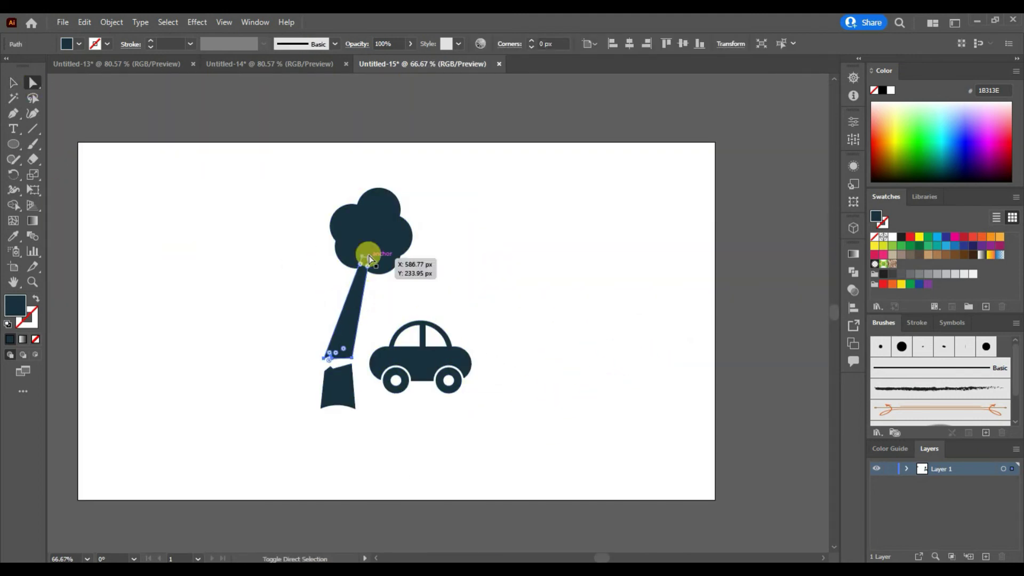
click(853, 272)
drag(303, 359, 361, 416)
drag(318, 363, 361, 419)
click(853, 290)
click(704, 281)
click(612, 347)
- Shift the tree-and-car group slightly up and to the right
key(v)
click(337, 326)
drag(372, 254, 388, 244)
- Add 'ACCIDENT INSURANCE' text below the scene in Montserrat and scale it up about three times
click(347, 445)
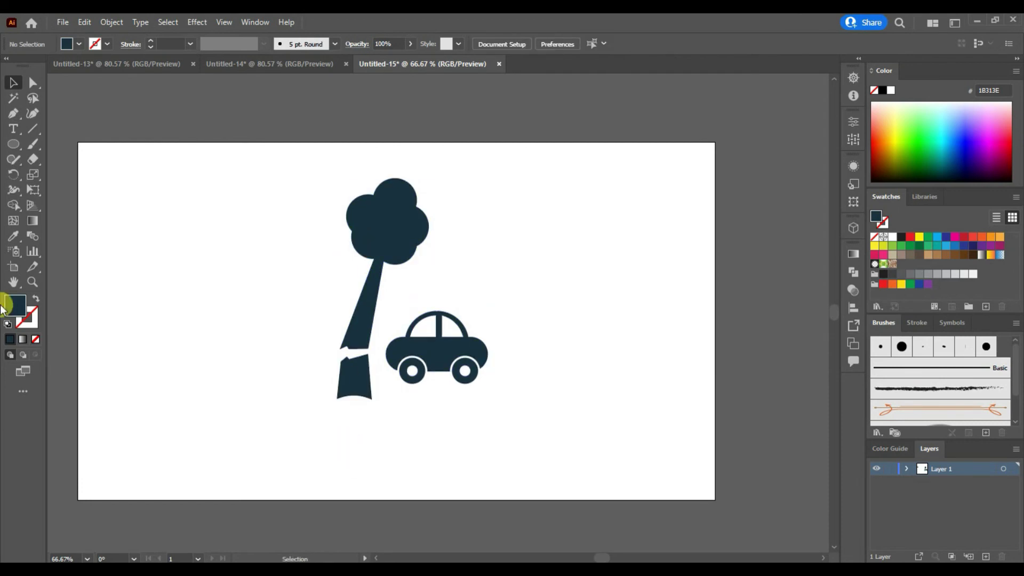
text(t)
text(ACCIDENT INSURANCE)
click(13, 82)
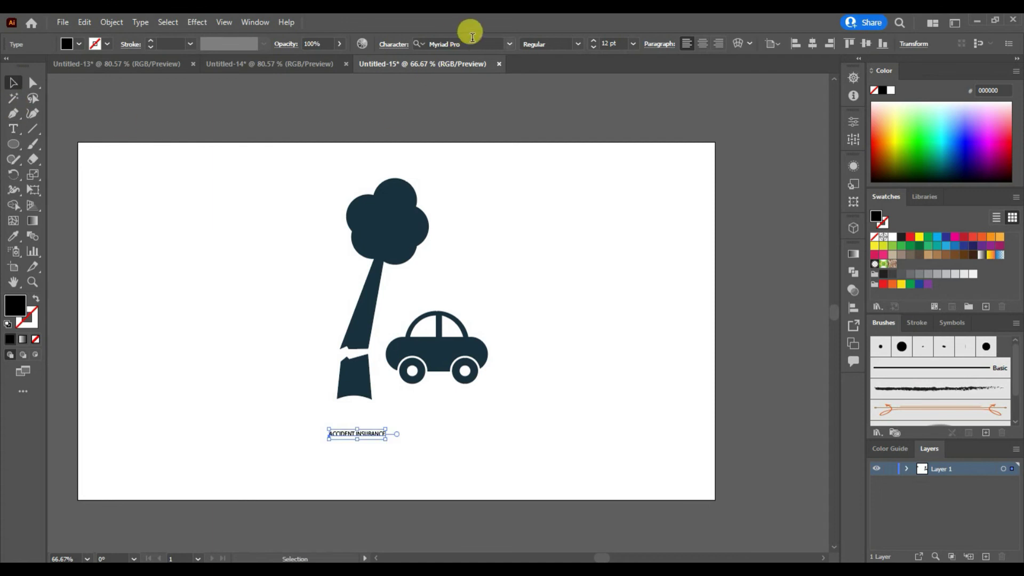
click(459, 44)
text(Mon)
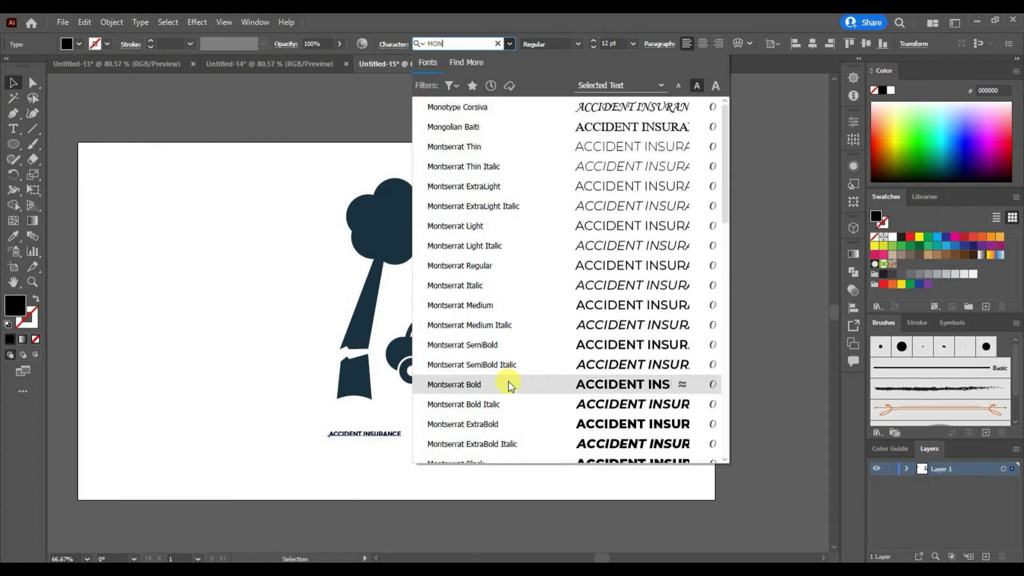
click(507, 384)
drag(388, 435, 511, 493)
- Colour the text with the tree's navy and change its weight to Montserrat Black
key(i)
click(359, 206)
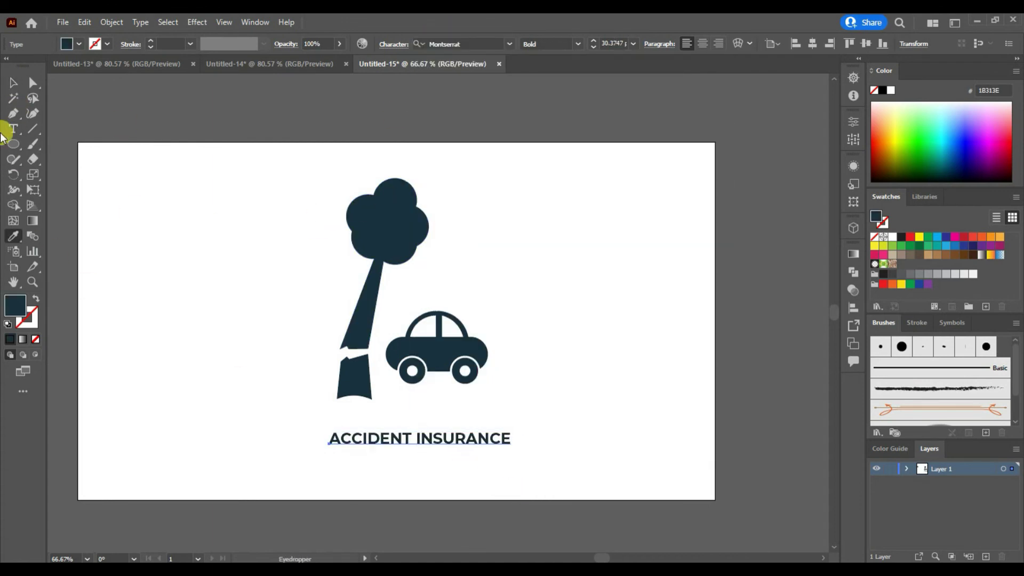
click(577, 44)
click(568, 229)
- Centre the caption horizontally on the artboard and nudge it up slightly
click(14, 82)
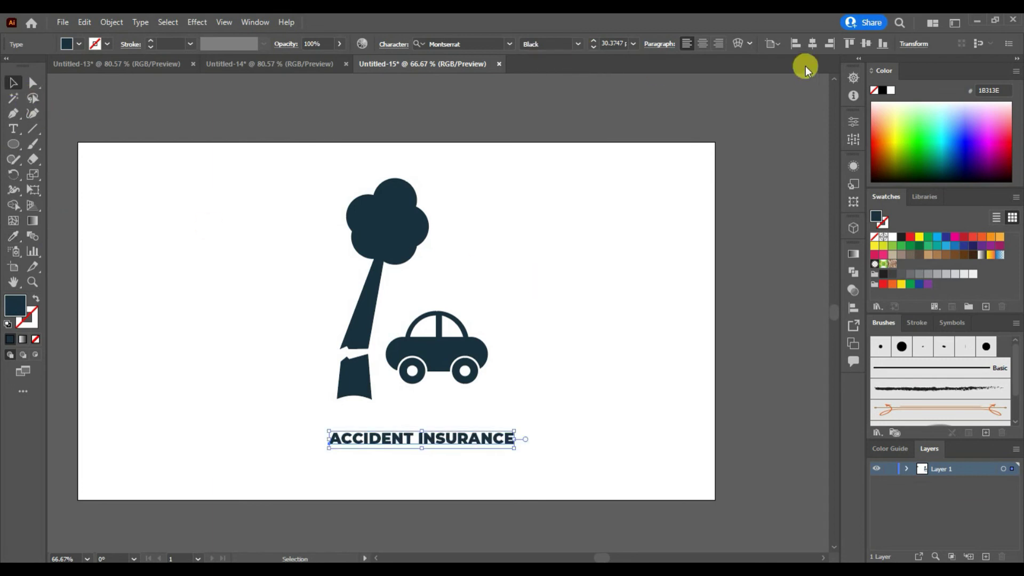
click(812, 43)
click(603, 370)
click(489, 437)
key(Up)
key(Up)
key(Up)
key(Up)
key(Up)
key(Up)
click(601, 440)
- Group tree, car and text, centre the logo vertically, and fit the artboard in view
key(ctrl+a)
key(ctrl+g)
click(483, 44)
click(555, 315)
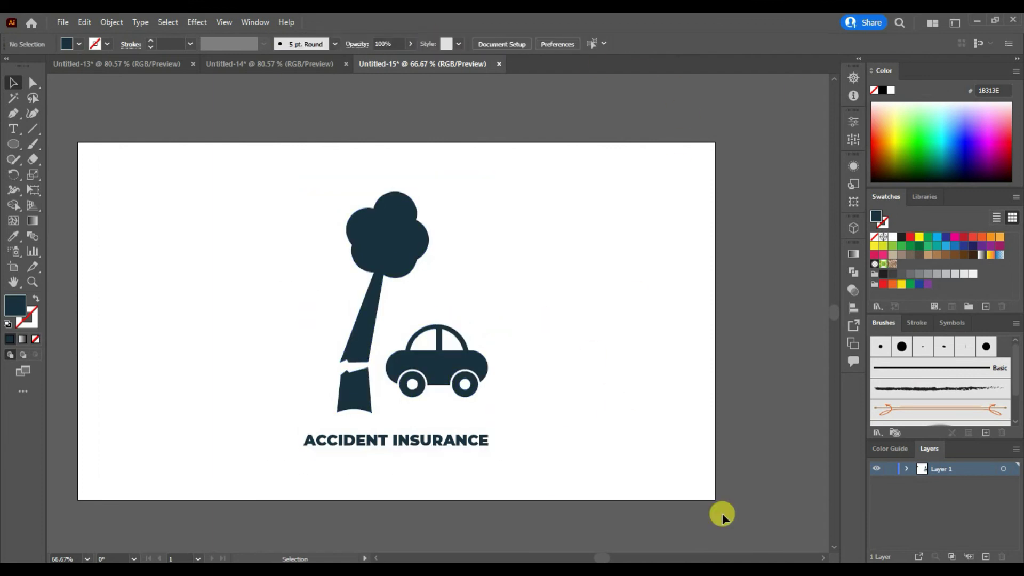
key(ctrl+0)
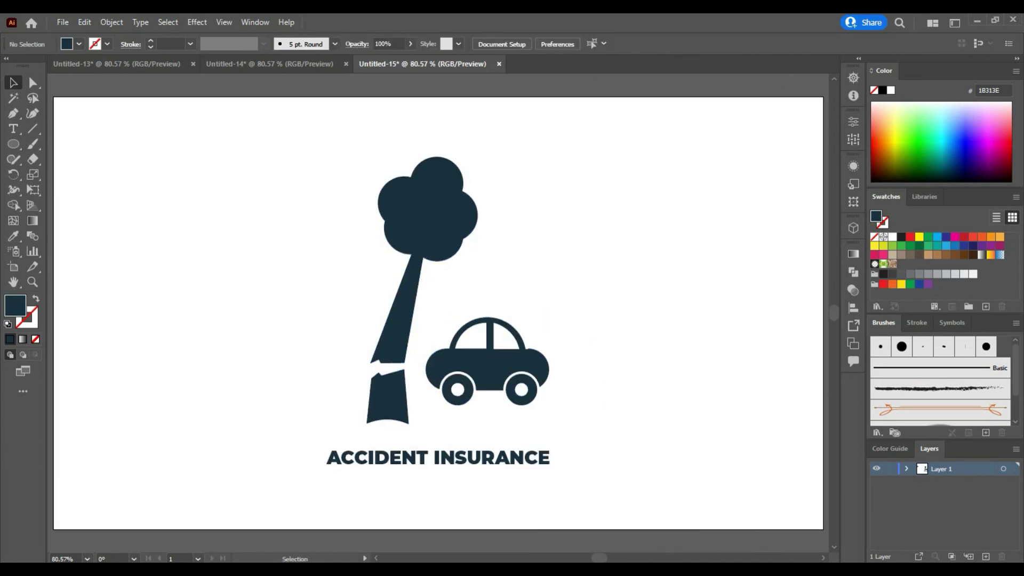